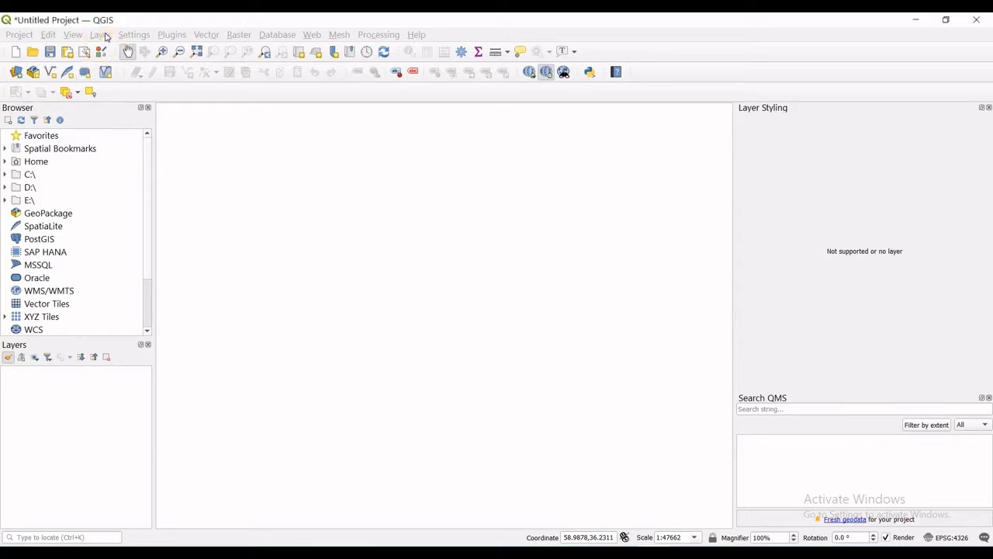
- Open the New Shapefile Layer dialog from Layer > Create Layer
click(105, 36)
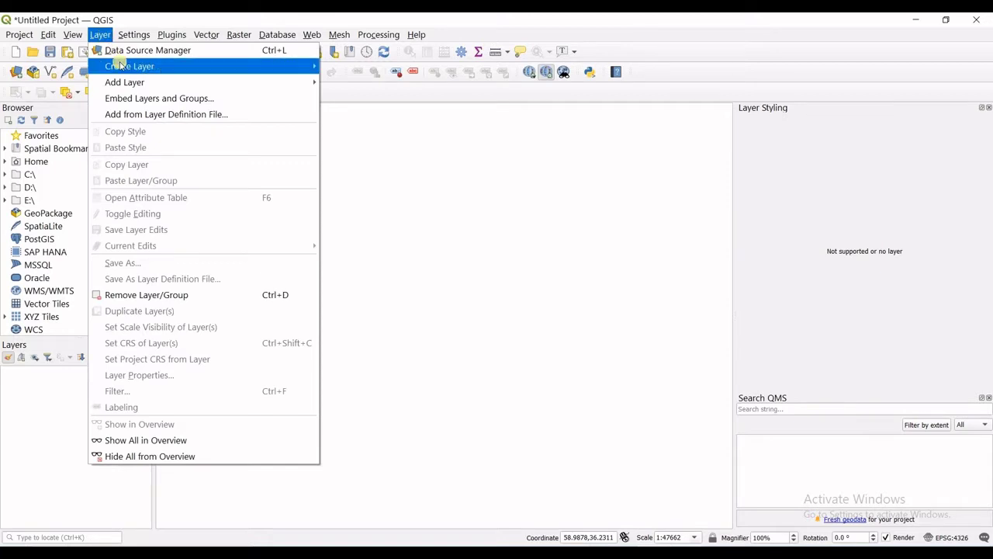
mouse_move(120, 66)
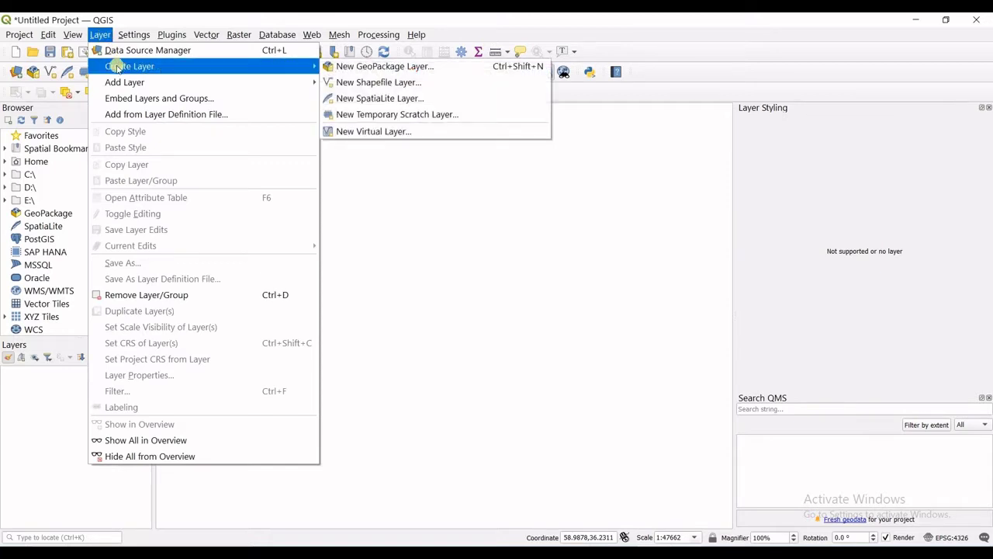
click(363, 83)
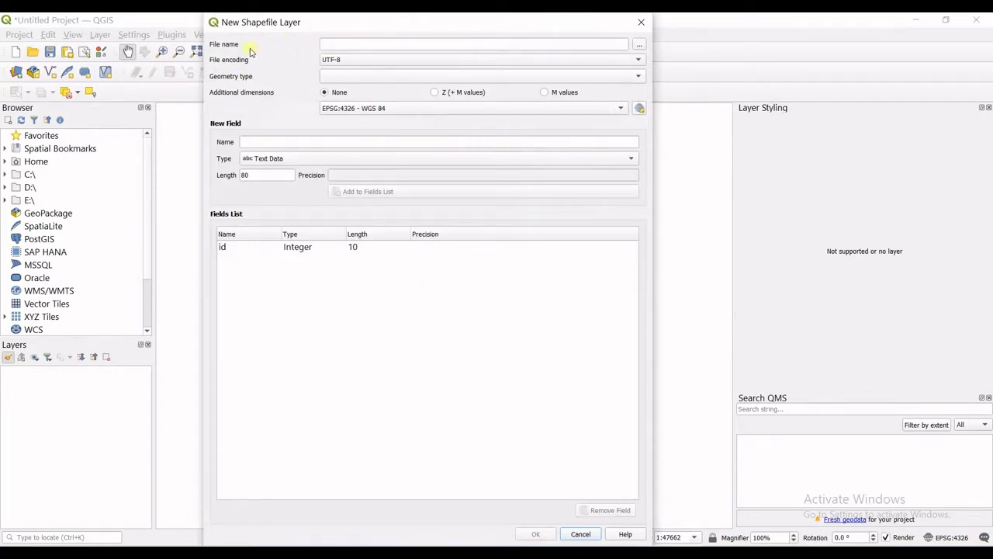
- Set the shapefile's file name to layer_line.shp in the Desktop line folder
click(637, 45)
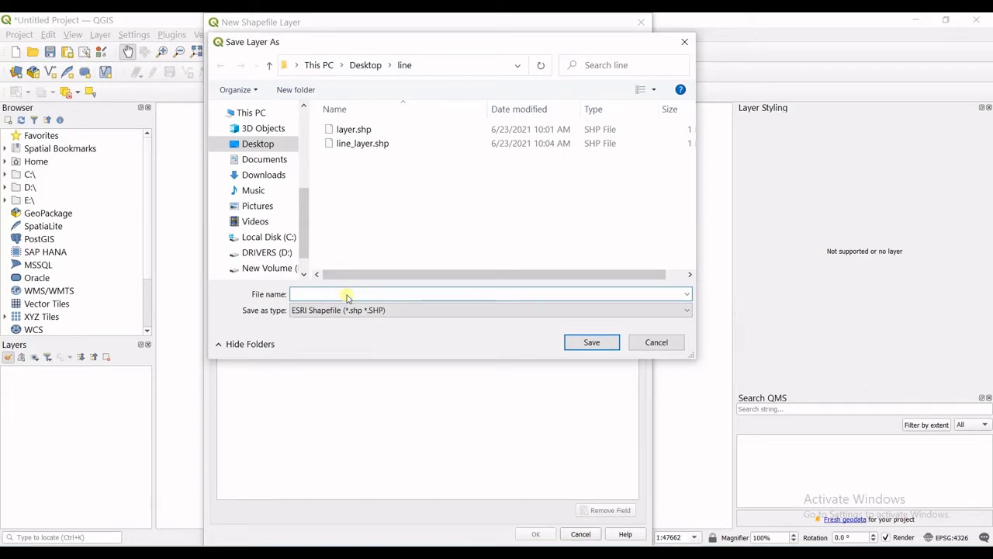
text(layer)
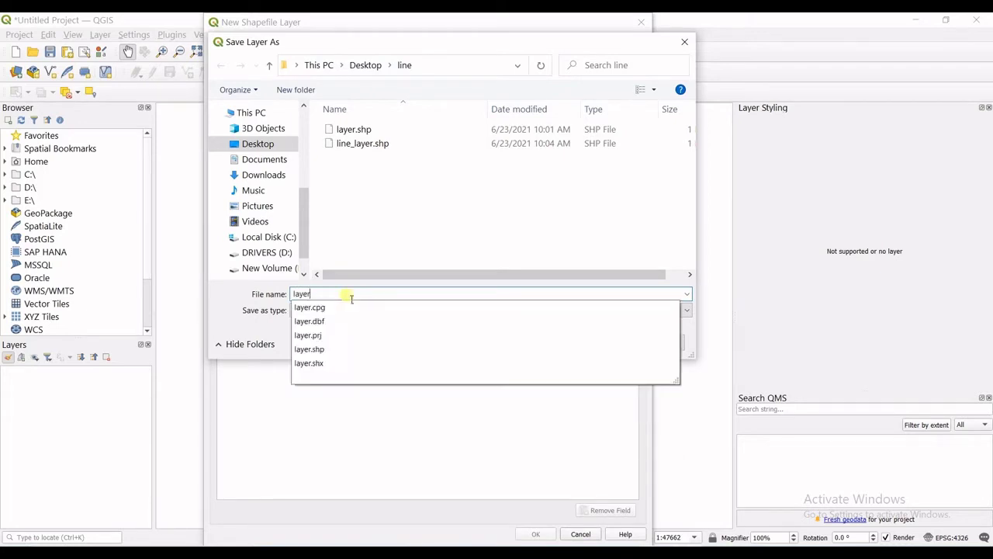
text(_line)
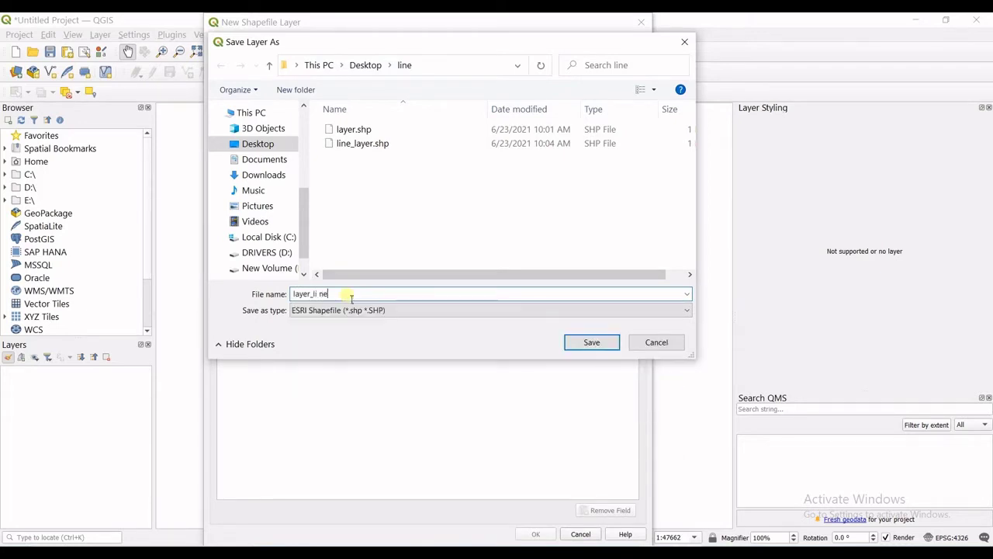
key(BackSpace)
key(BackSpace)
text(n)
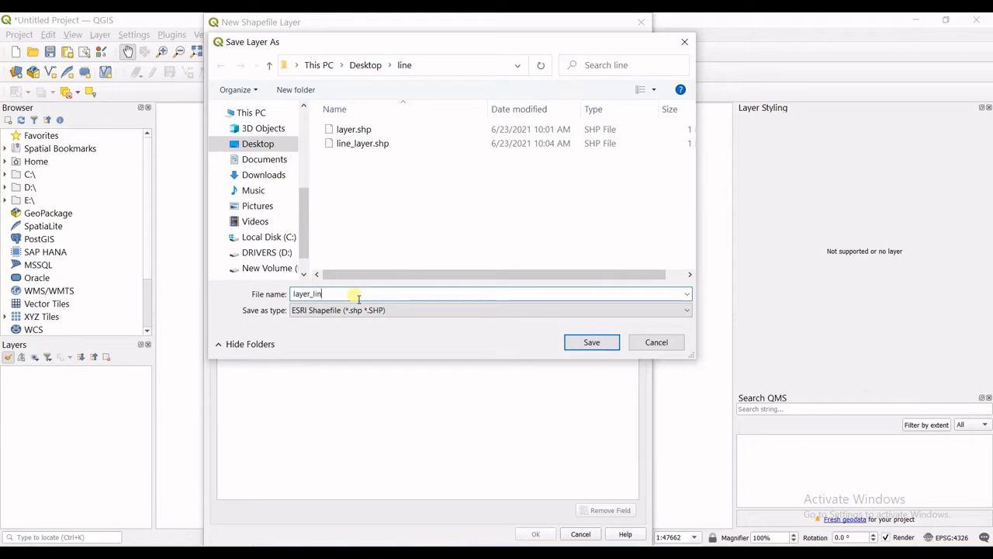
text(e)
click(590, 342)
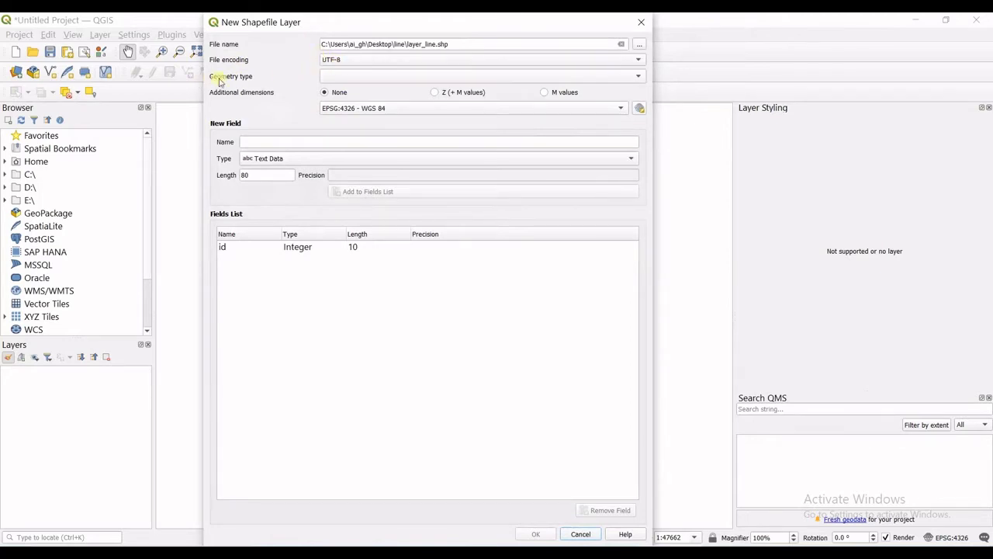
- Choose LineString as the geometry type for the new shapefile
click(445, 79)
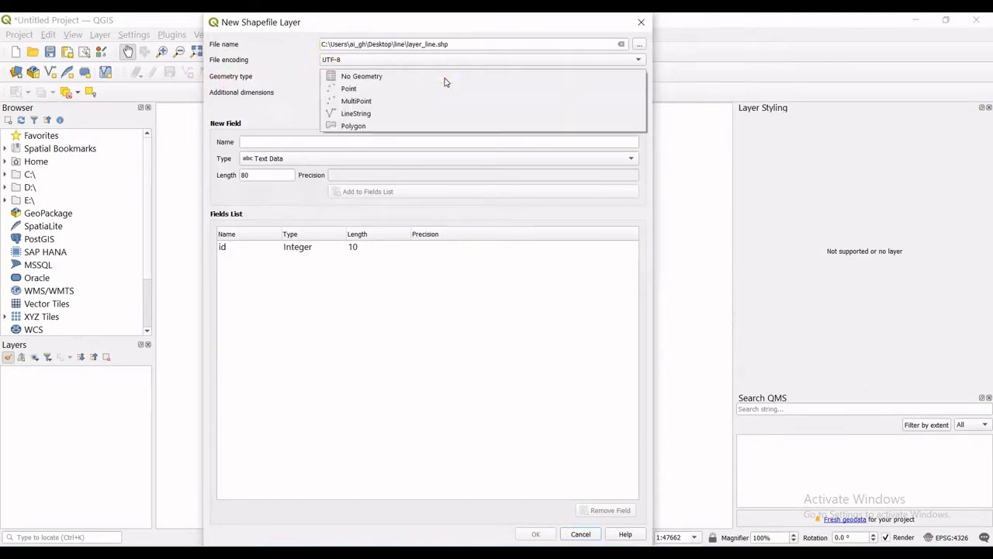
click(359, 113)
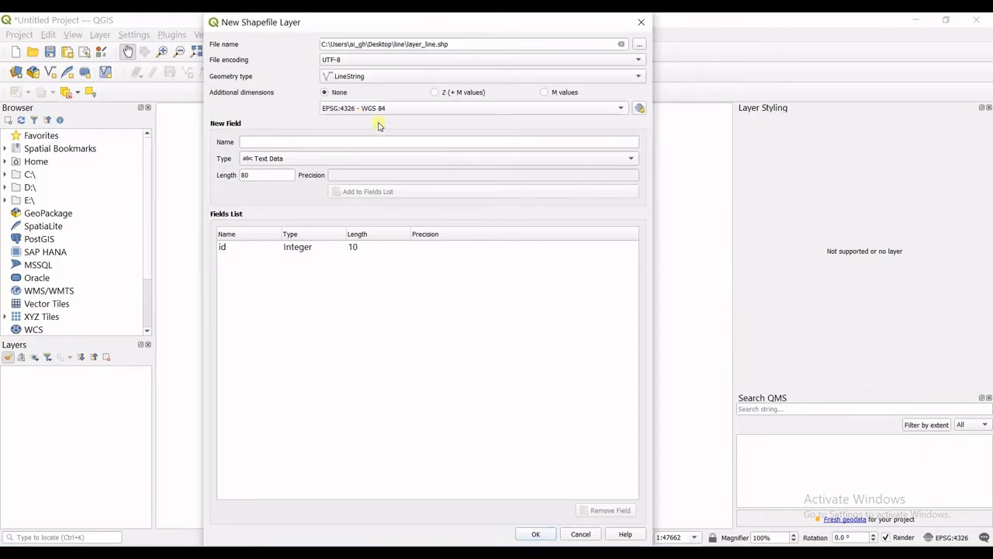
click(259, 142)
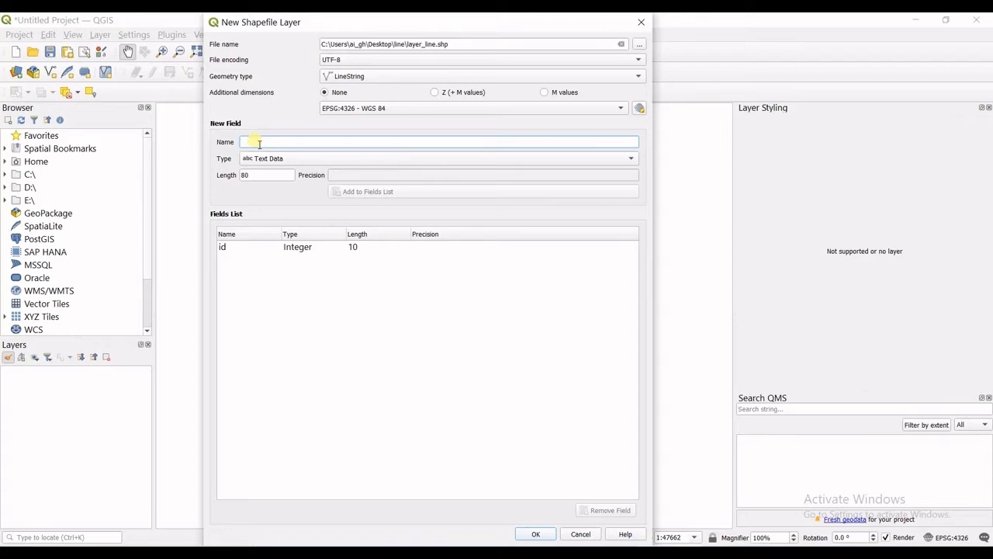
- Add a Text field named Lable with length 80 and create layer_line
text(le)
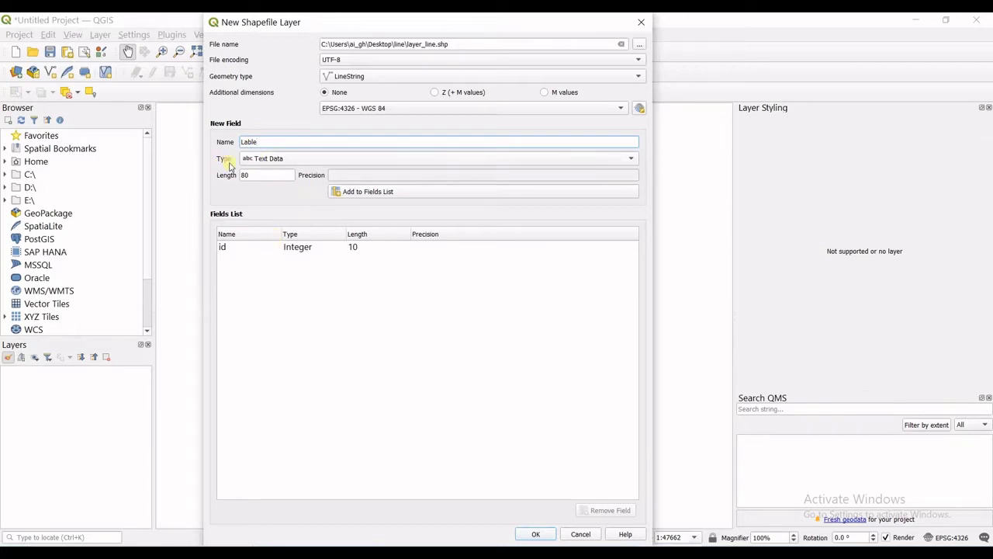
click(262, 160)
click(262, 160)
click(256, 178)
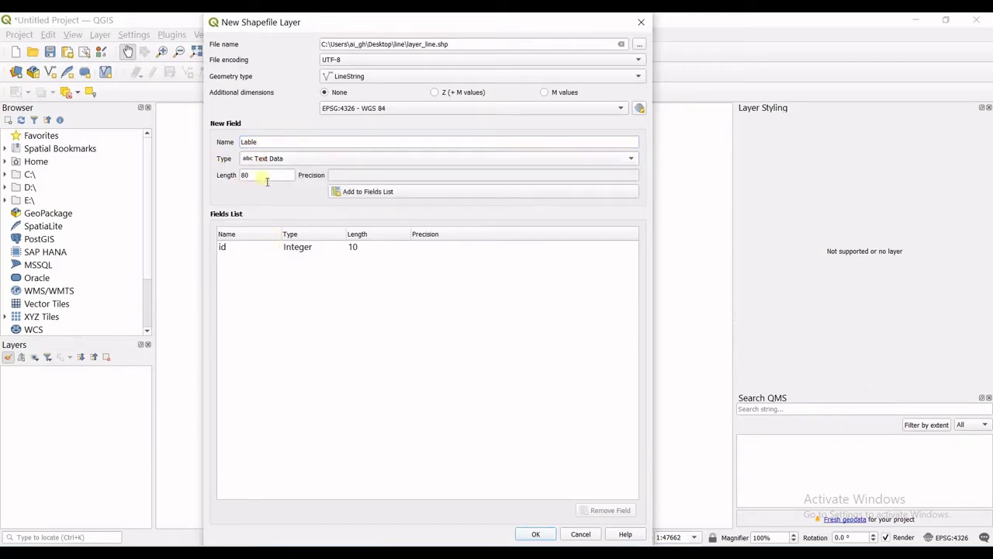
click(371, 193)
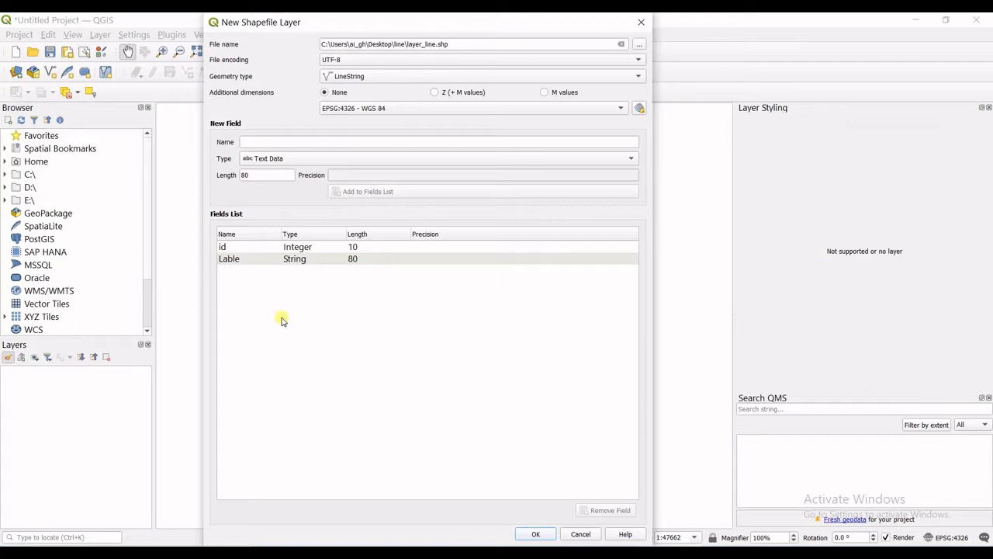
click(239, 249)
click(240, 260)
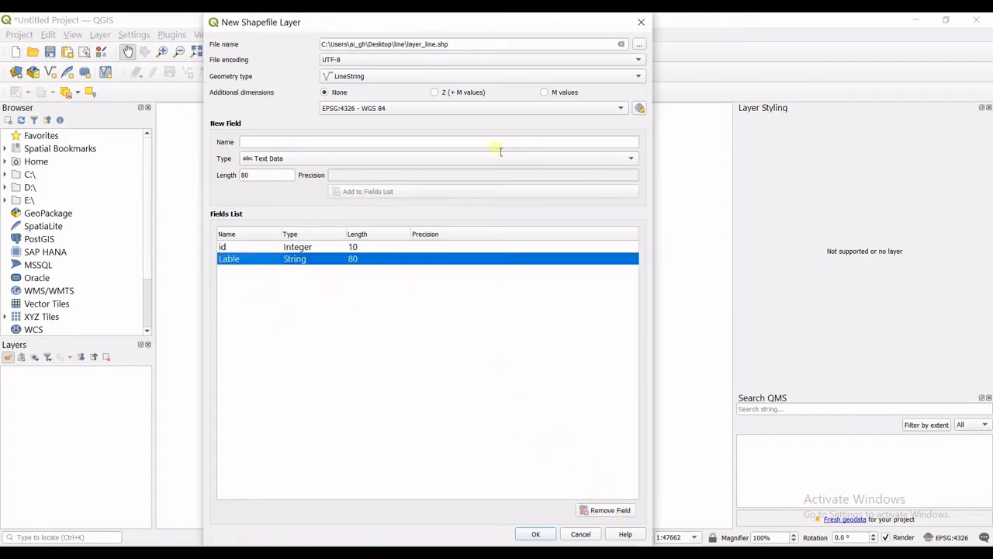
click(536, 534)
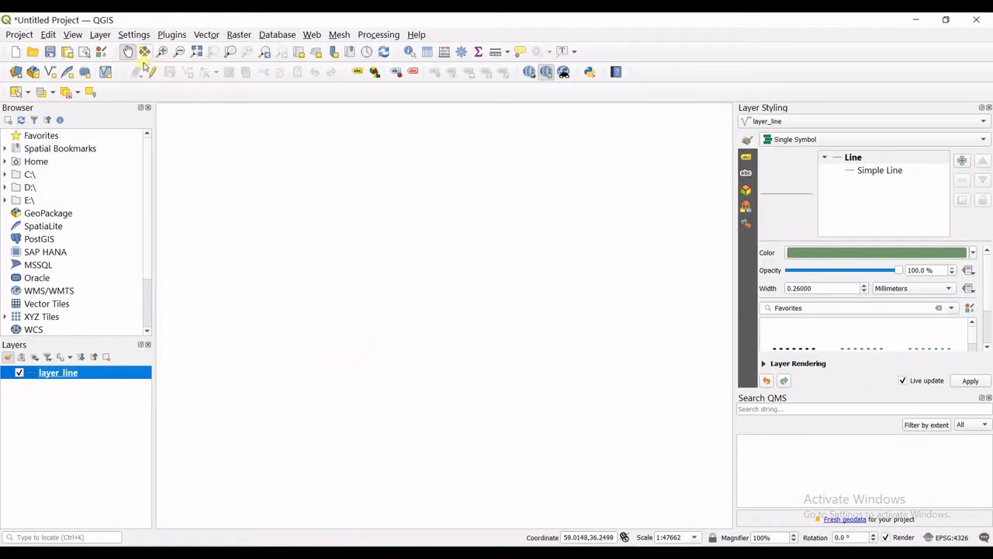
- Add the Google Hybrid basemap from QuickMapServices
click(313, 35)
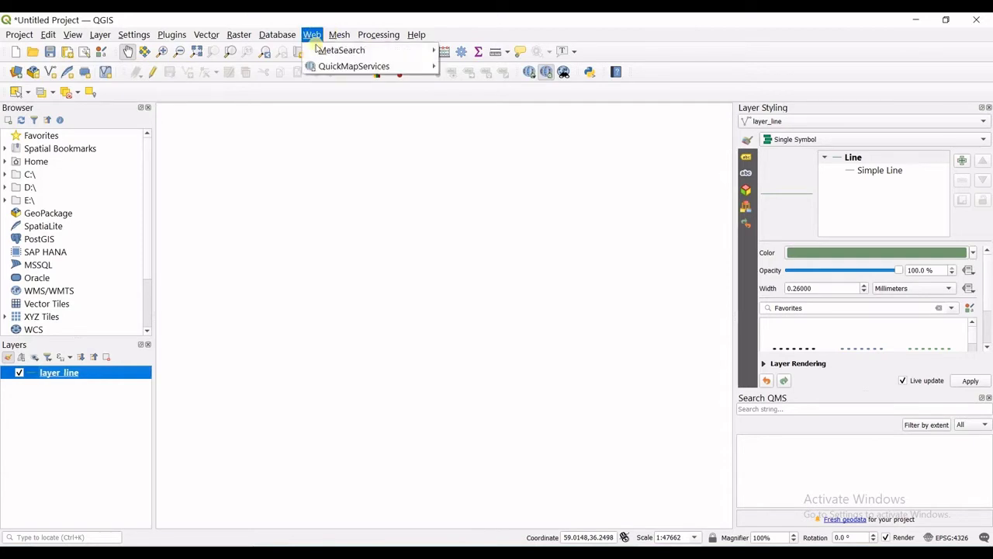
mouse_move(341, 66)
mouse_move(448, 69)
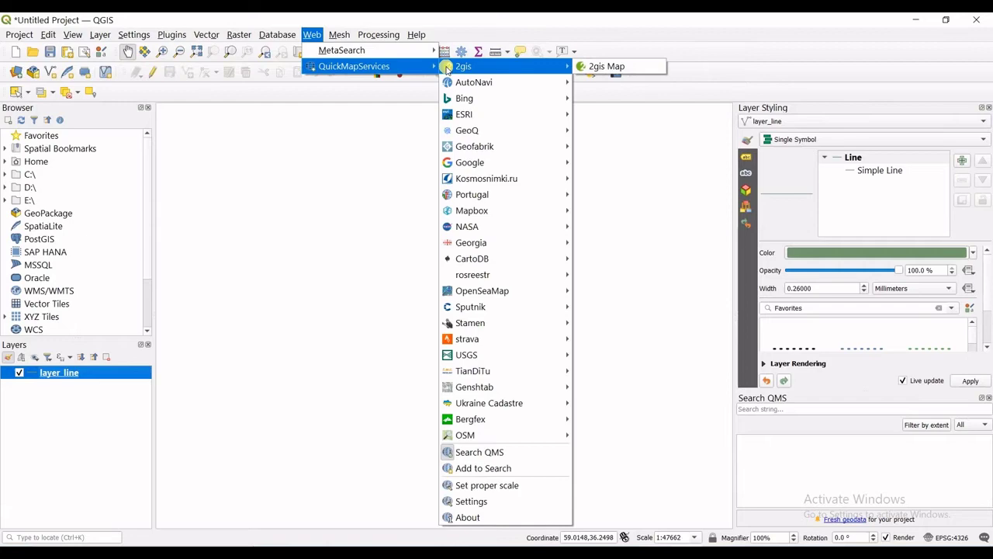
mouse_move(470, 163)
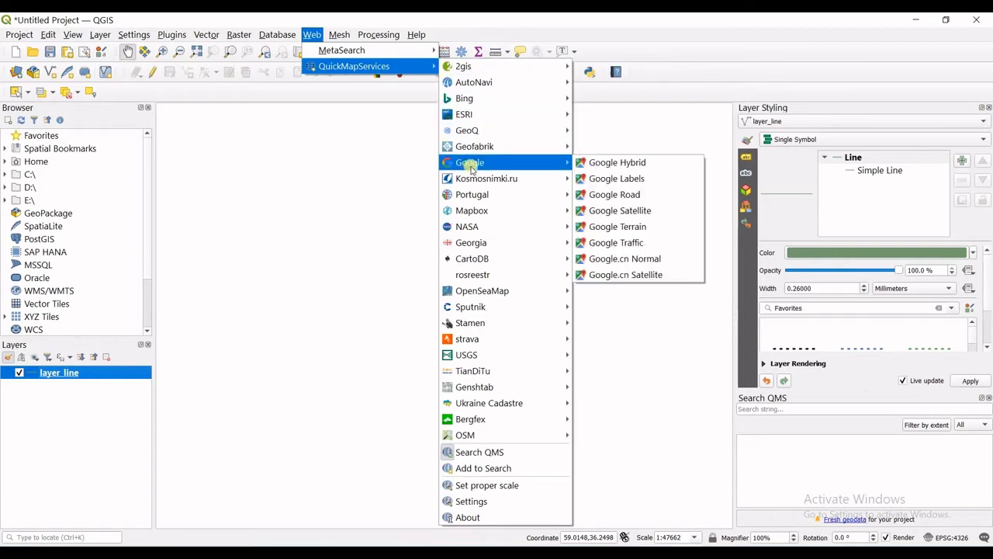
click(611, 172)
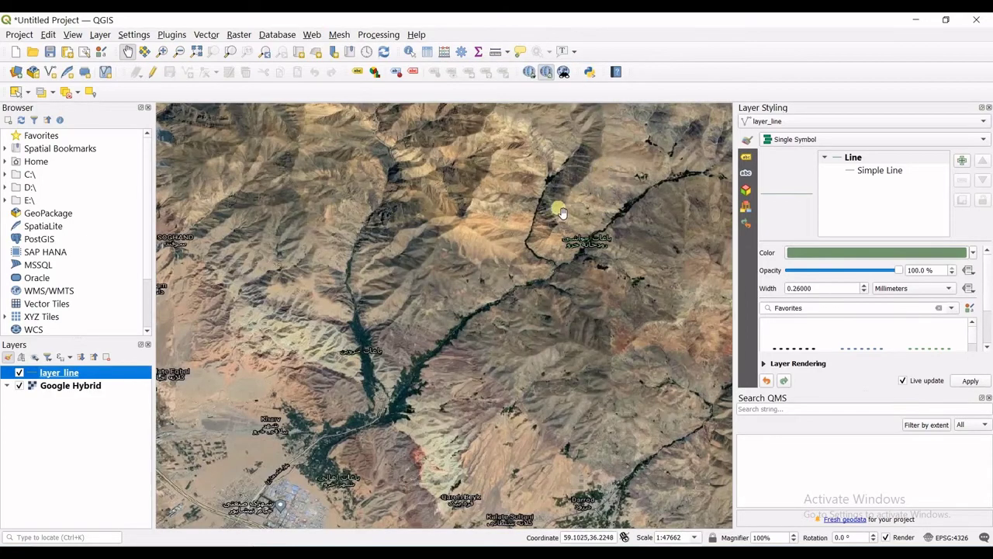
- Pan the map to the mountains and river valley beside Neyshabur
scroll(468, 279, down, 8)
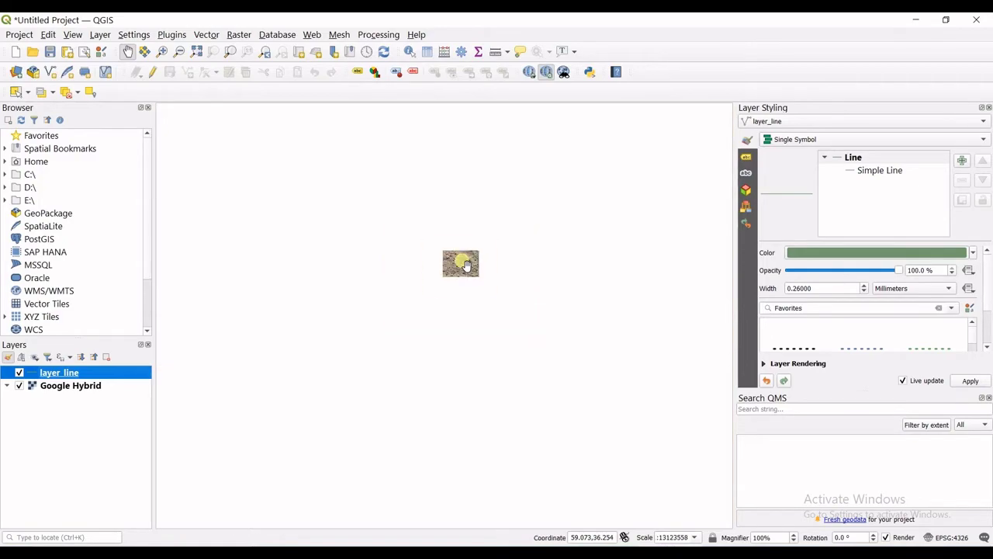
scroll(465, 262, up, 6)
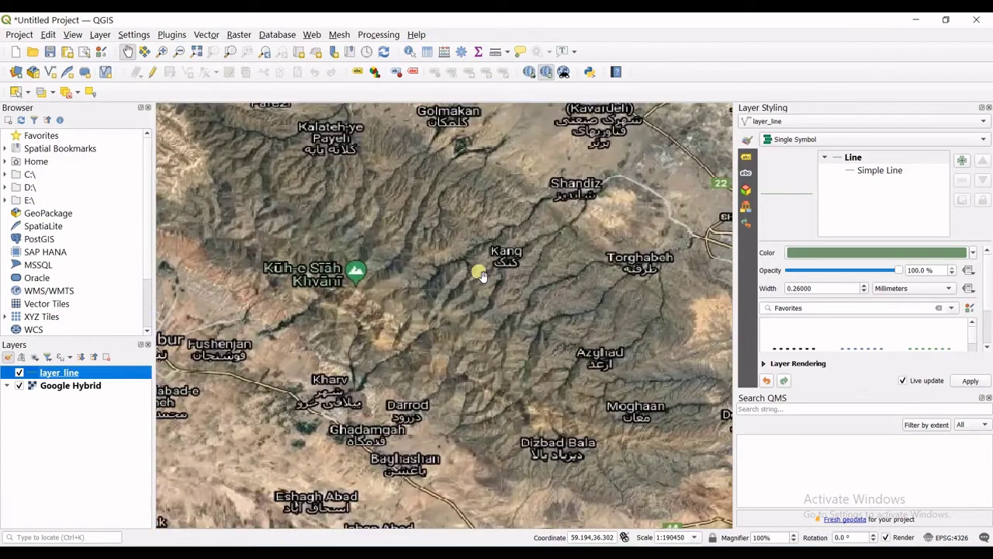
drag(412, 322, 581, 267)
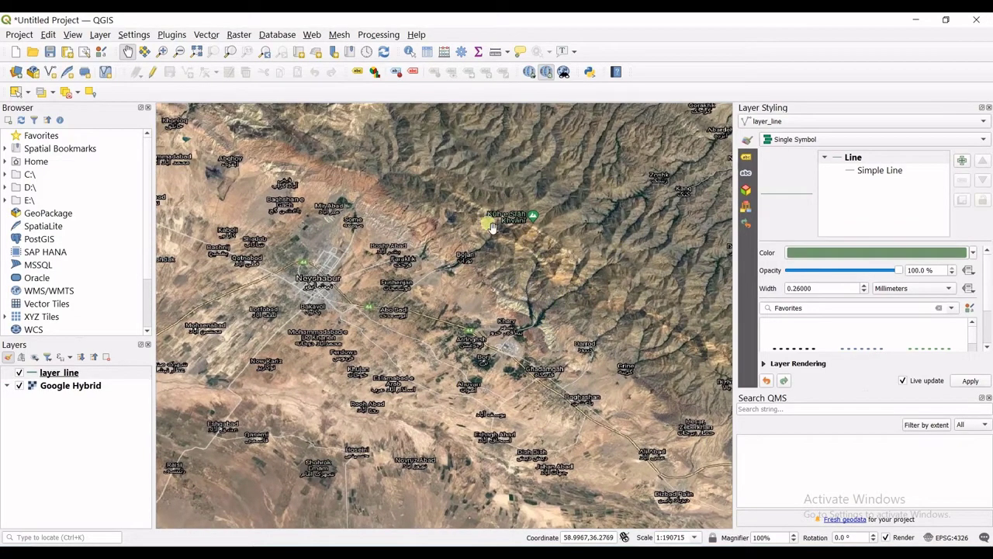
drag(453, 380, 513, 256)
drag(569, 398, 401, 343)
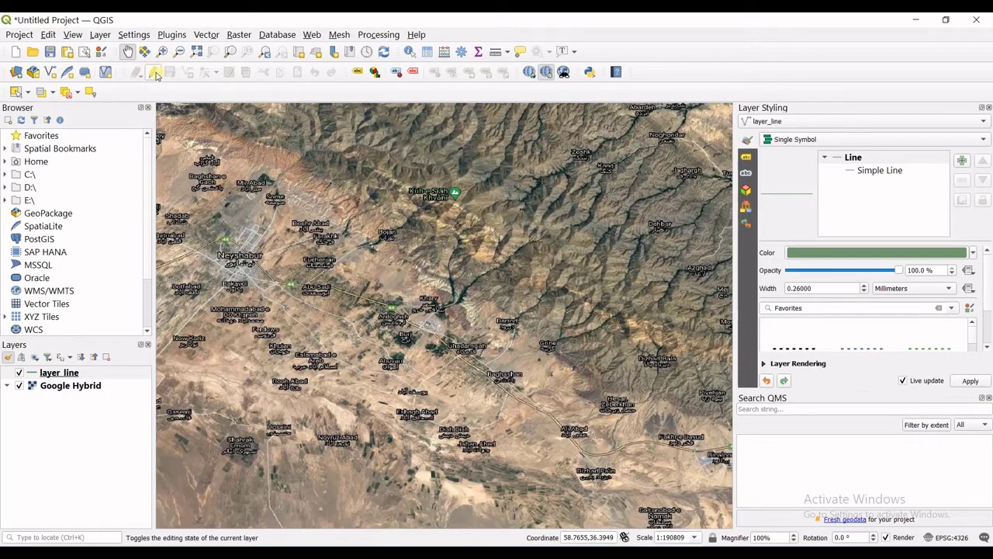
- Turn on editing for layer_line and switch to the Add Line Feature tool
click(150, 74)
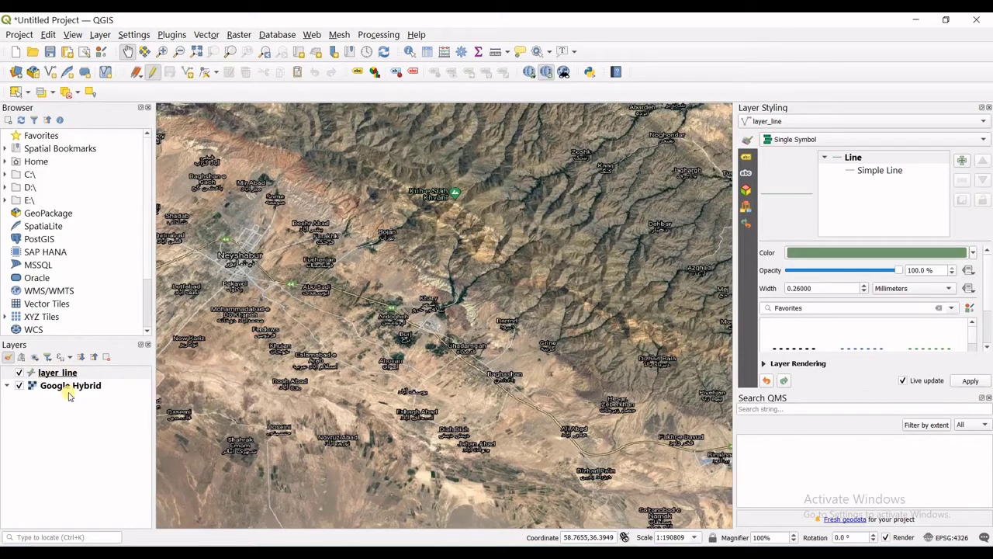
click(190, 72)
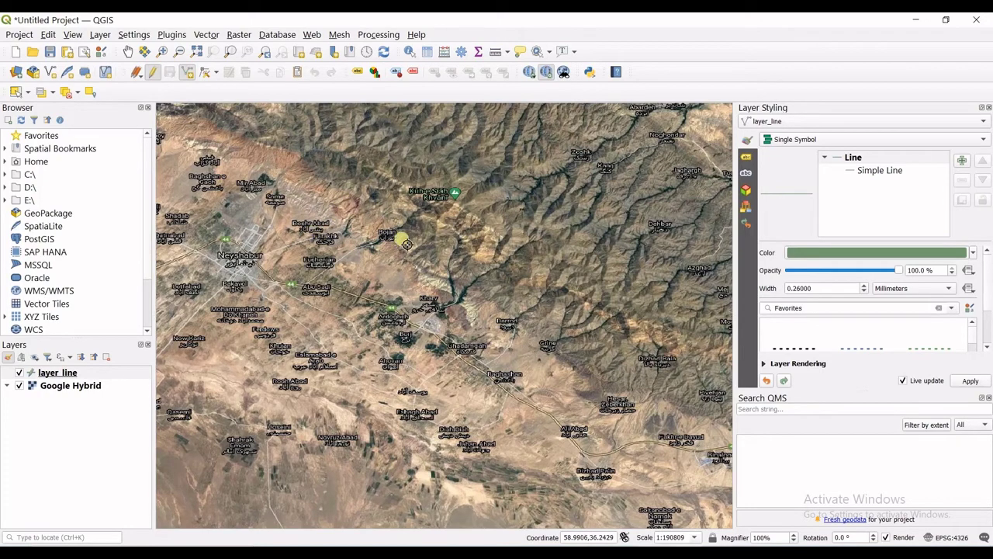
- Trace the river along the valley as a line and finish it
click(413, 208)
click(411, 215)
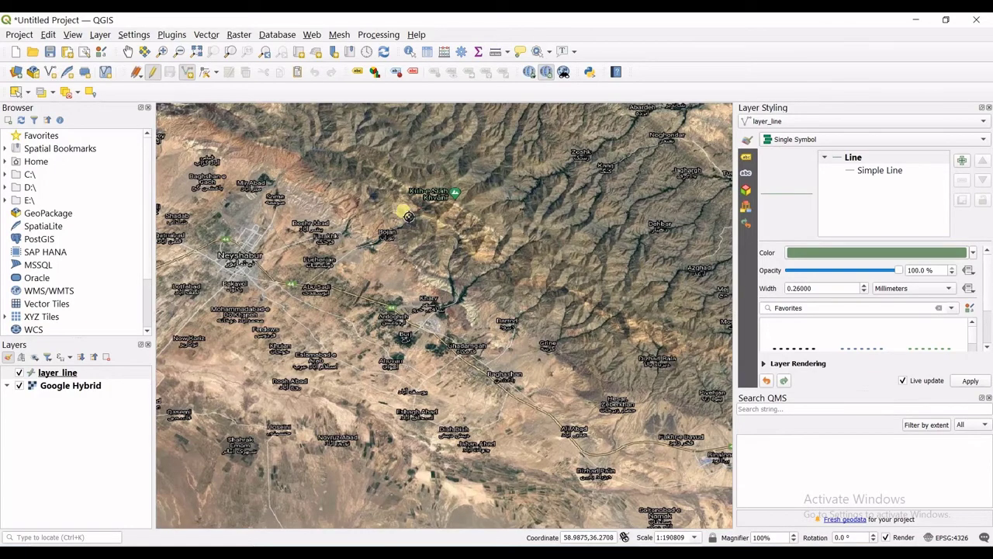
scroll(411, 218, up, 1)
scroll(406, 220, up, 1)
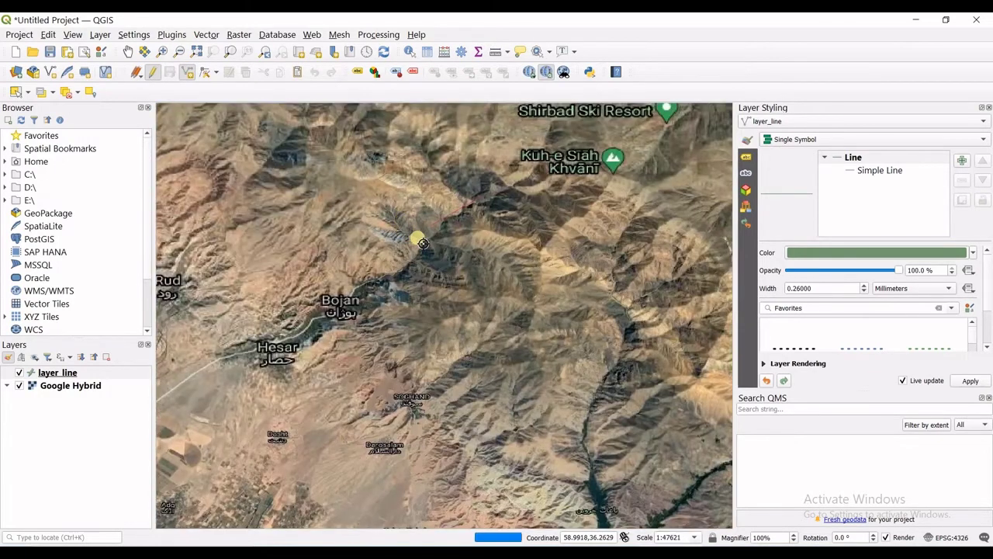
scroll(415, 235, up, 1)
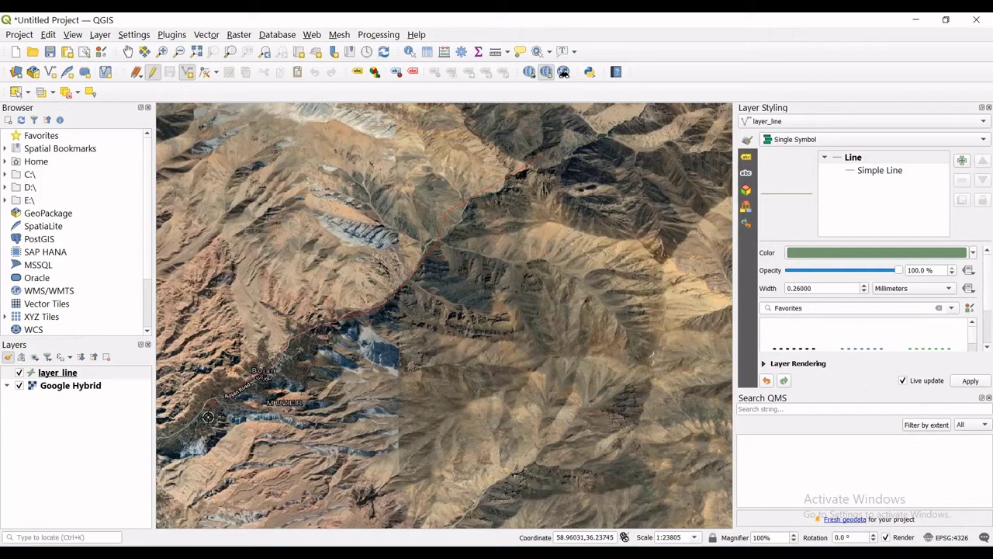
drag(180, 441, 460, 383)
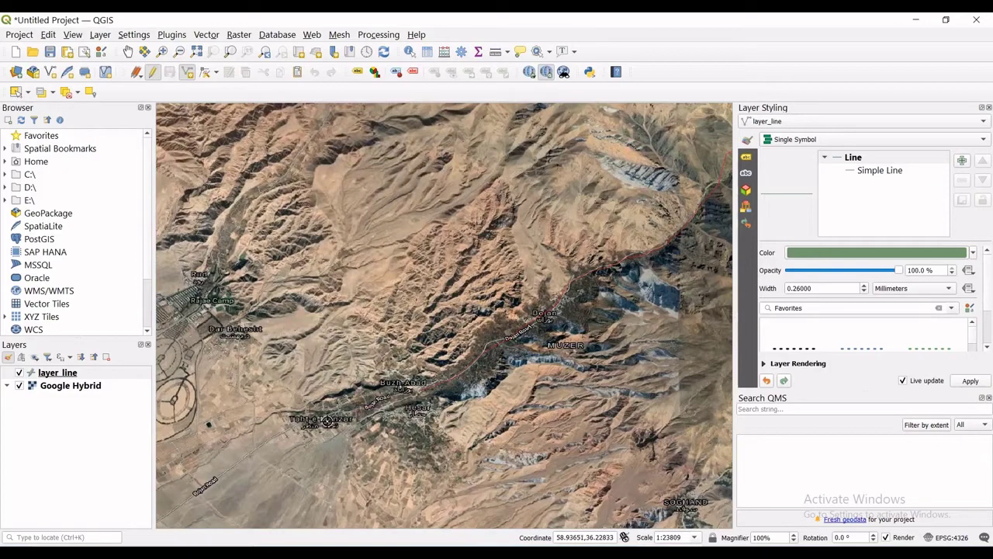
right_click(291, 431)
scroll(378, 410, down, 2)
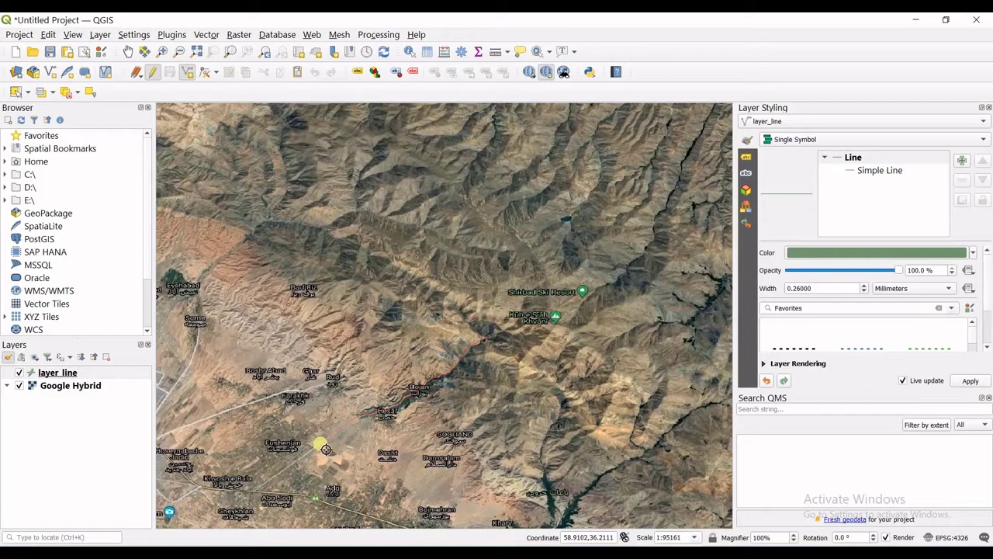
right_click(331, 447)
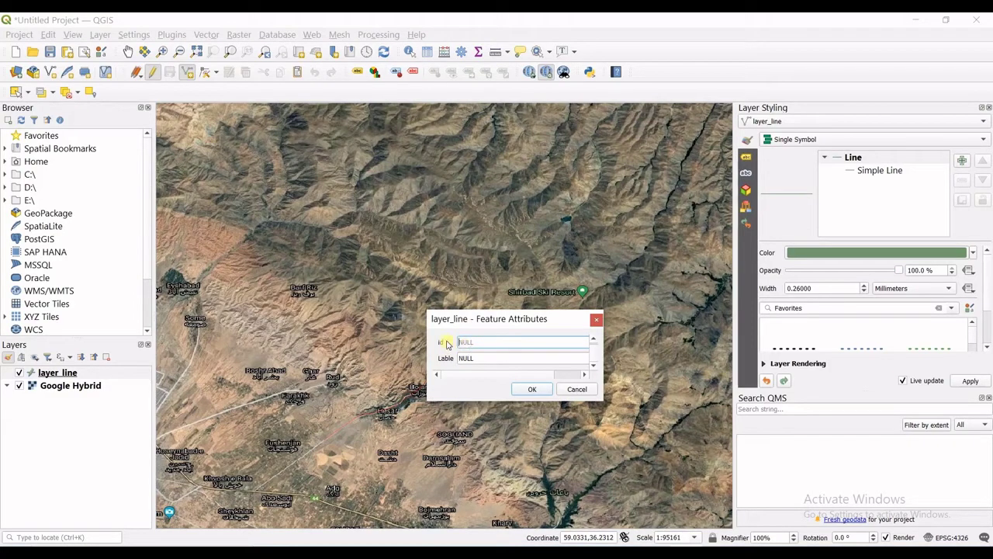
- Give the river feature id 1 and Lable river1, then confirm it
text(1)
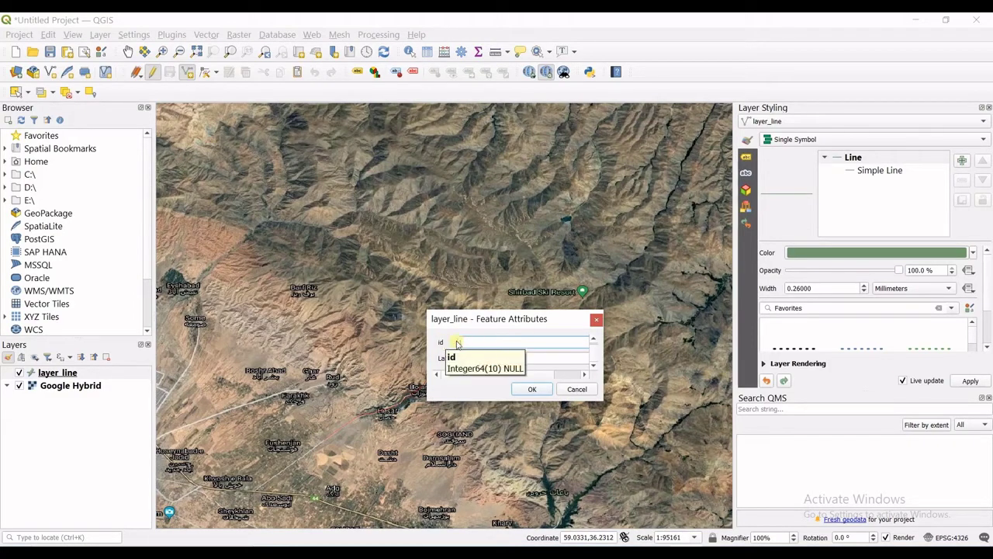
click(490, 361)
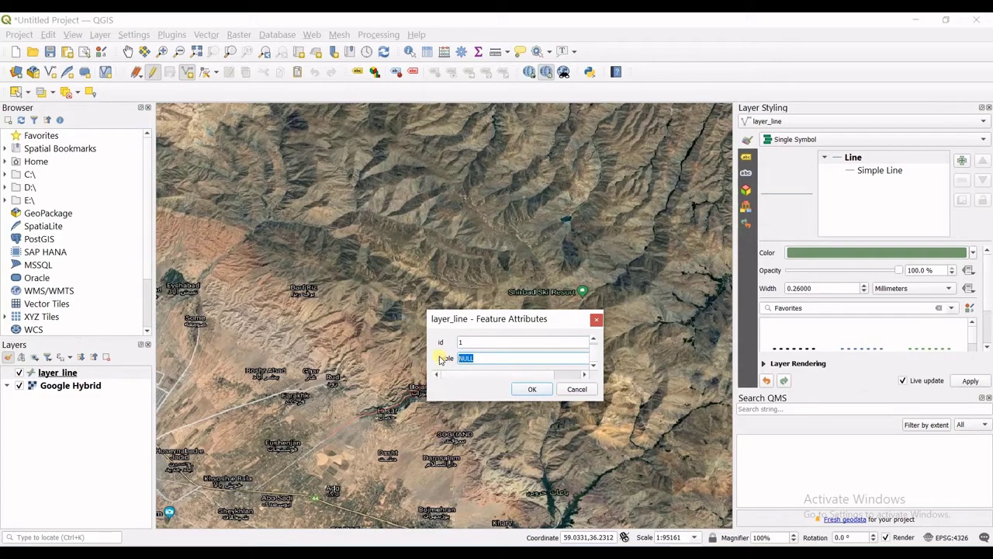
text(d)
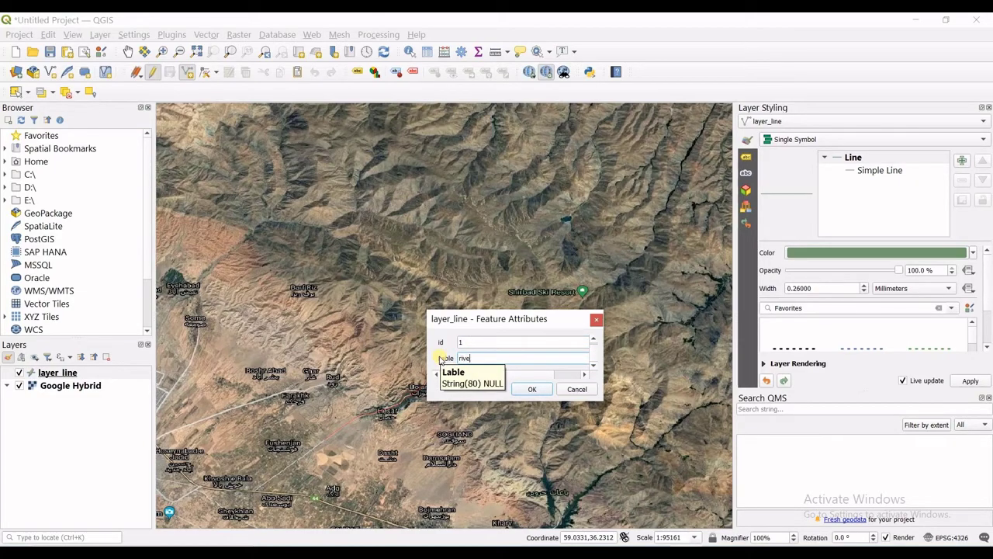
click(532, 389)
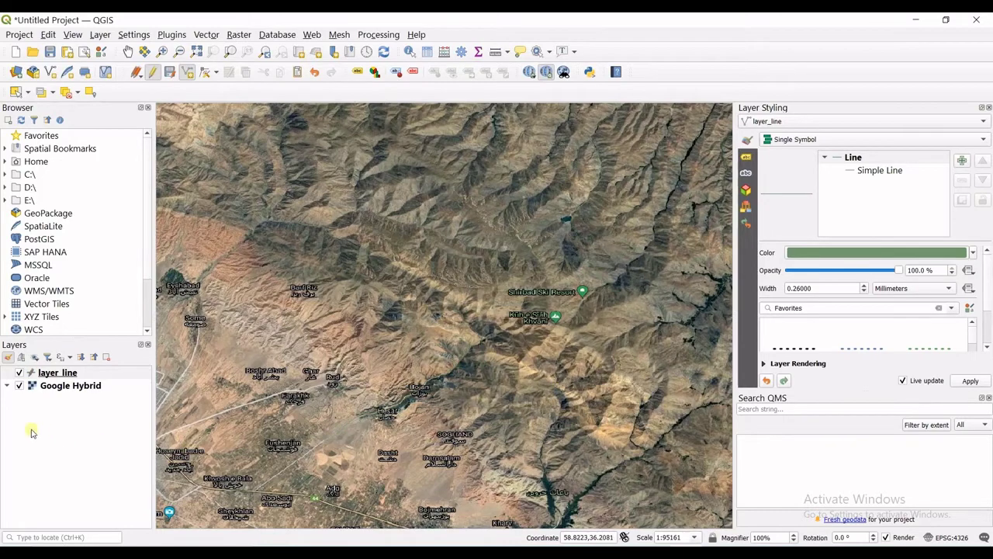
- Make the river line dark red and widen it to 0.86 mm
scroll(347, 454, down, 1)
scroll(346, 454, up, 3)
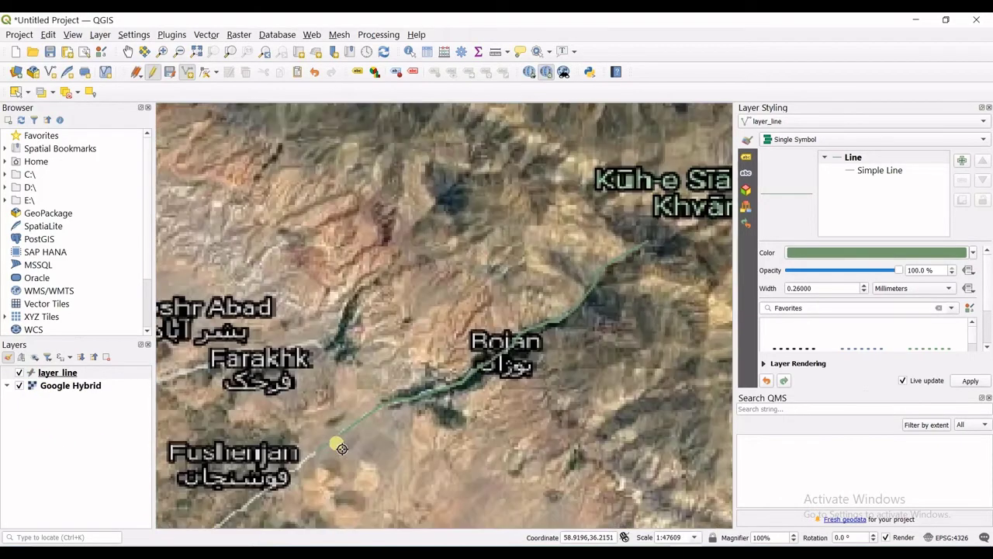
scroll(525, 396, down, 1)
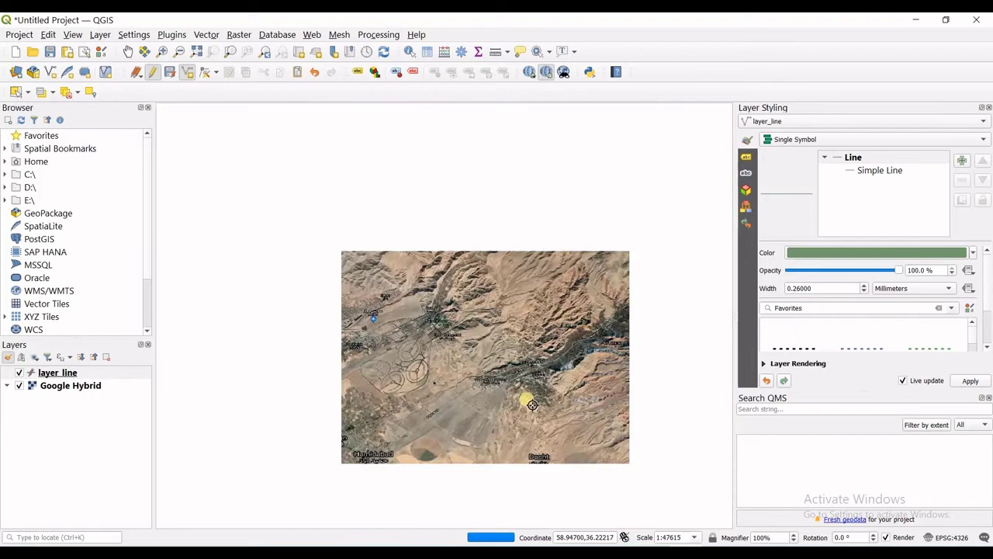
click(973, 254)
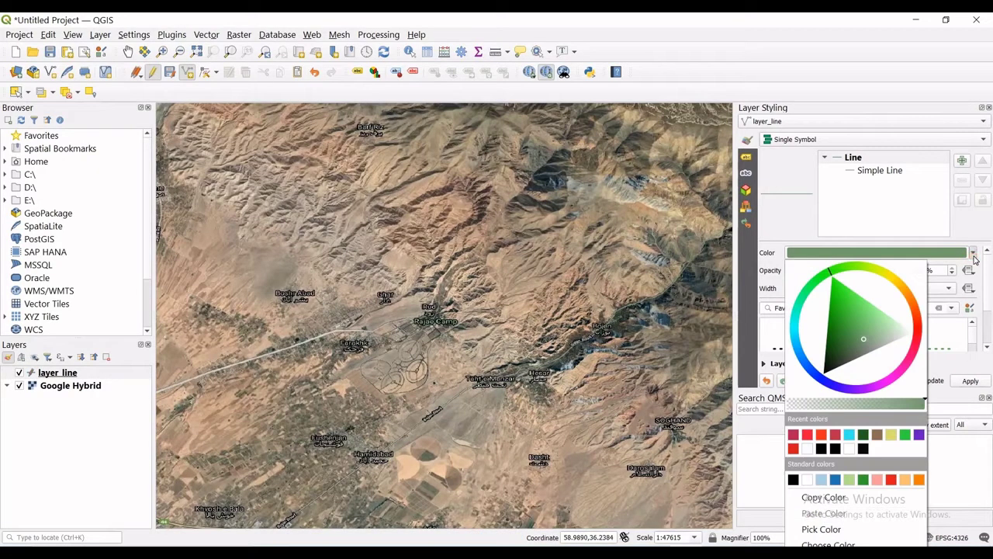
click(908, 330)
click(919, 332)
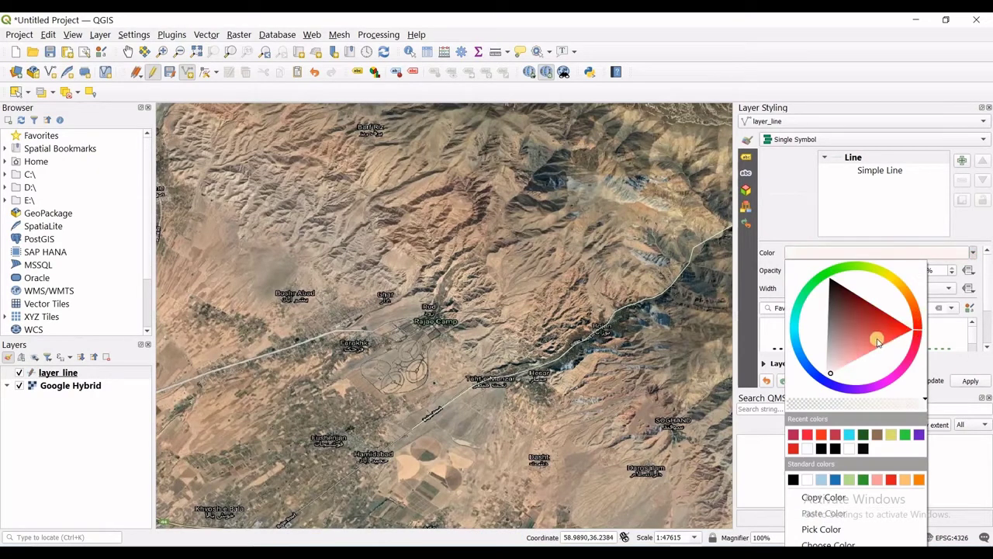
click(891, 327)
click(868, 320)
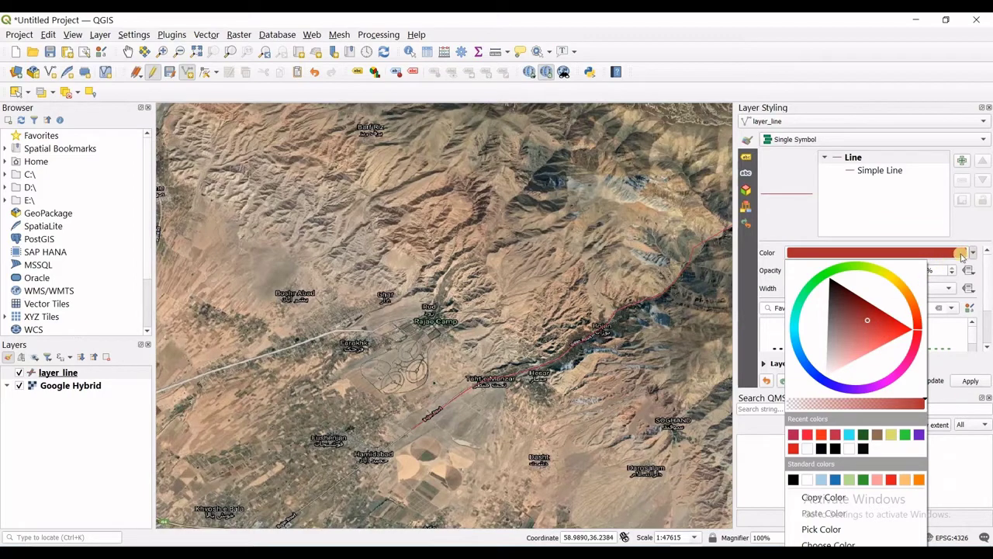
click(972, 254)
click(865, 287)
click(865, 286)
click(865, 286)
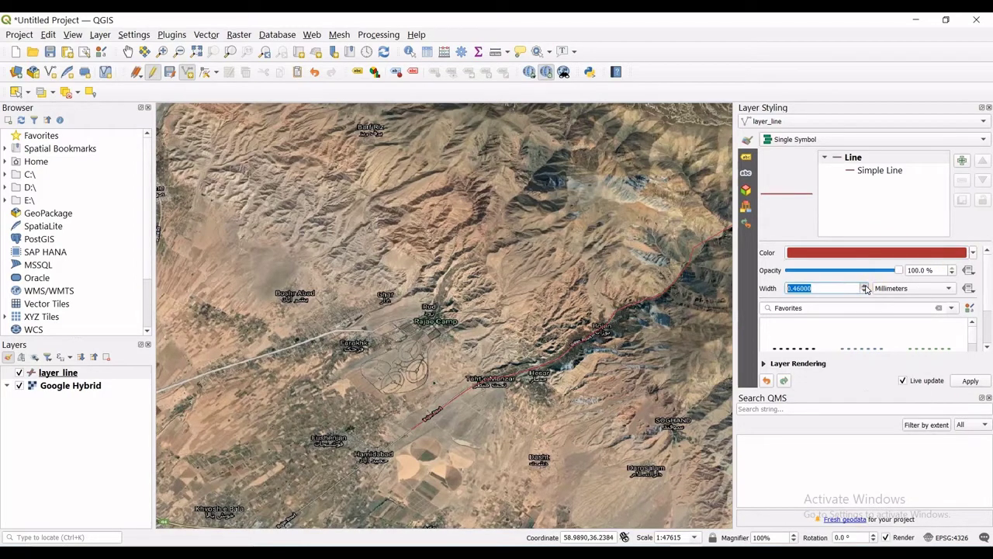
drag(644, 337, 536, 348)
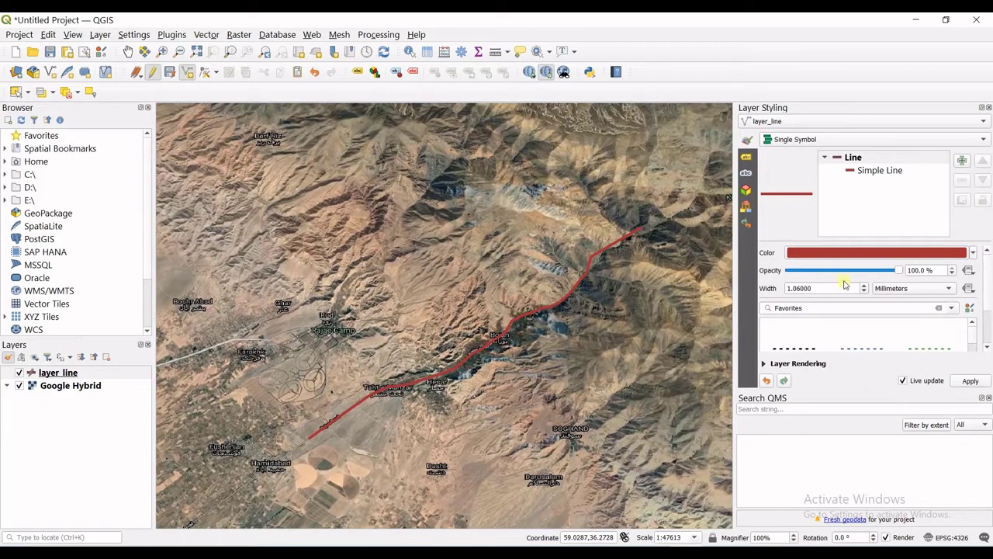
- Try green and blue line colours, then apply the effect emboss favourite symbol
click(974, 259)
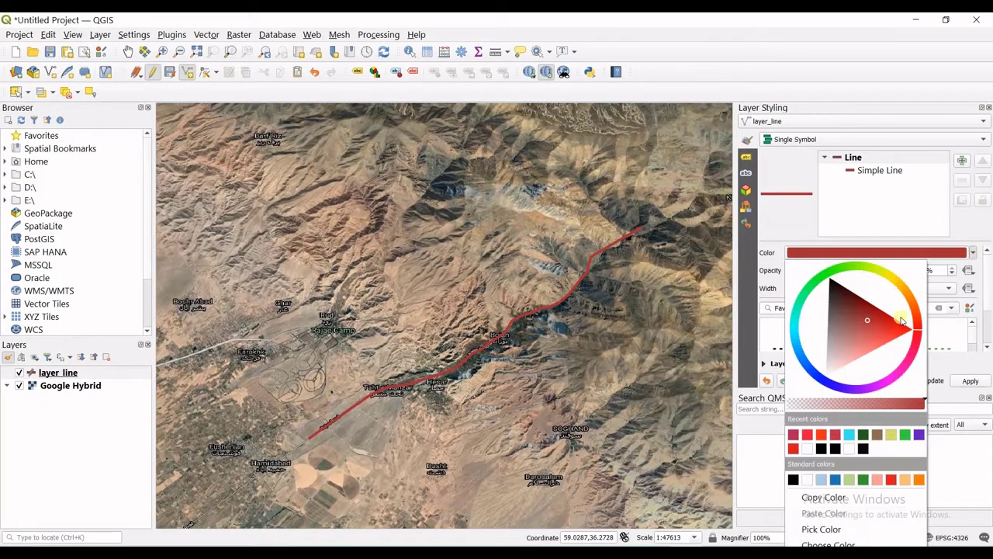
click(824, 280)
click(845, 307)
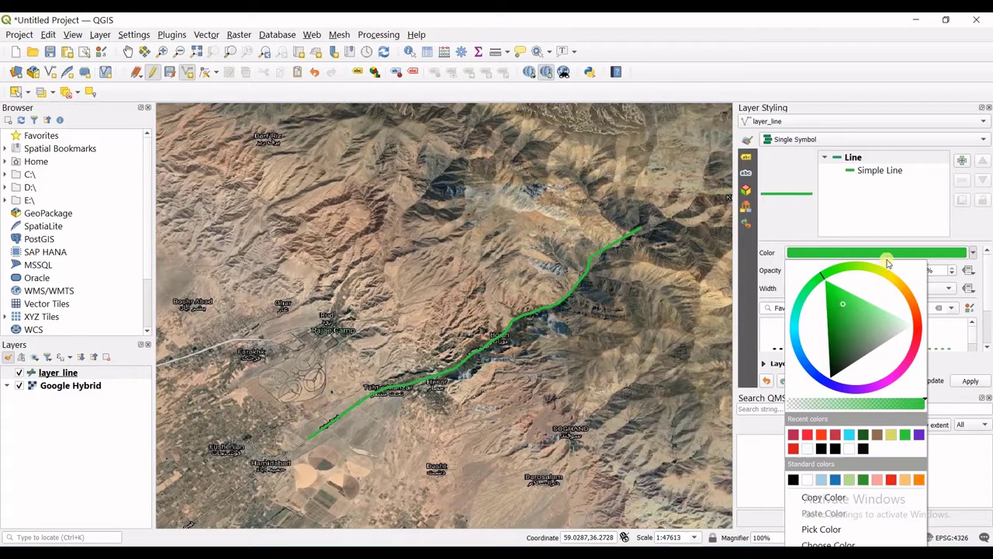
click(805, 365)
click(859, 259)
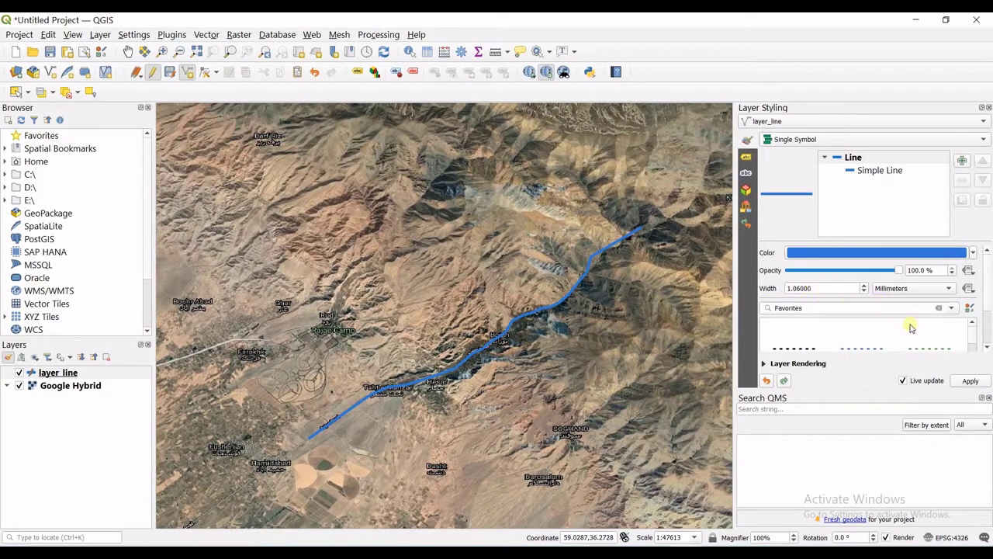
scroll(920, 334, down, 3)
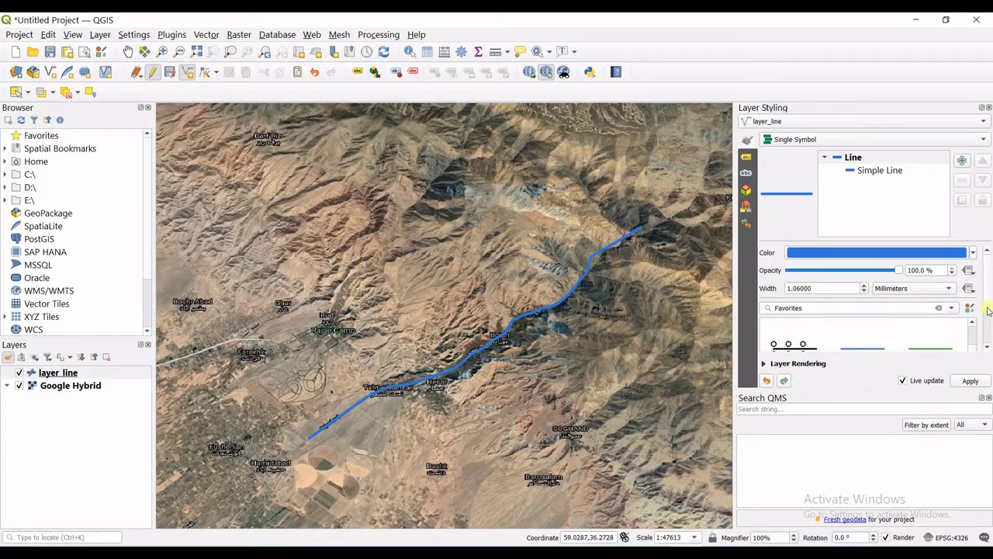
scroll(988, 310, down, 3)
scroll(962, 322, down, 1)
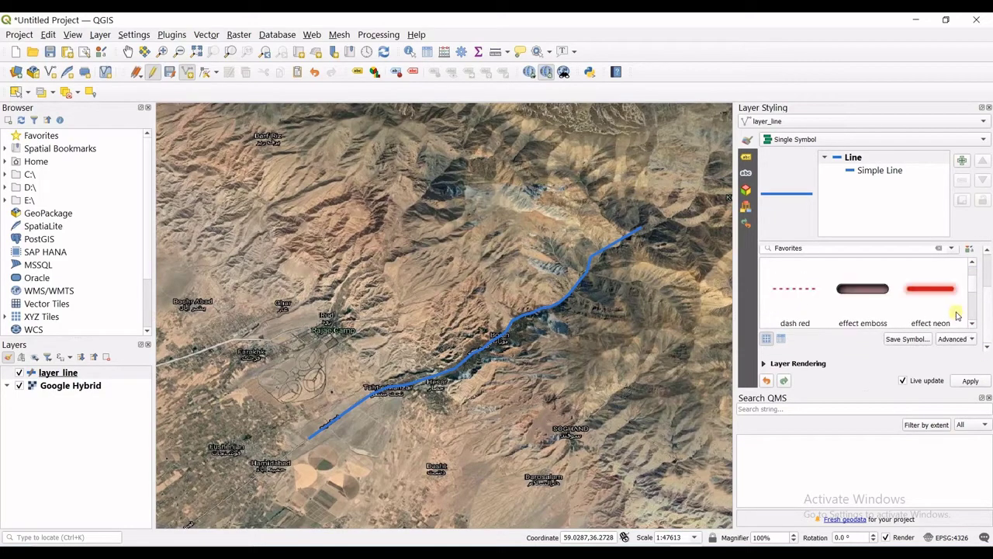
click(861, 303)
- Try effect neon, dash red and topo railway, settling on topo main road
click(914, 297)
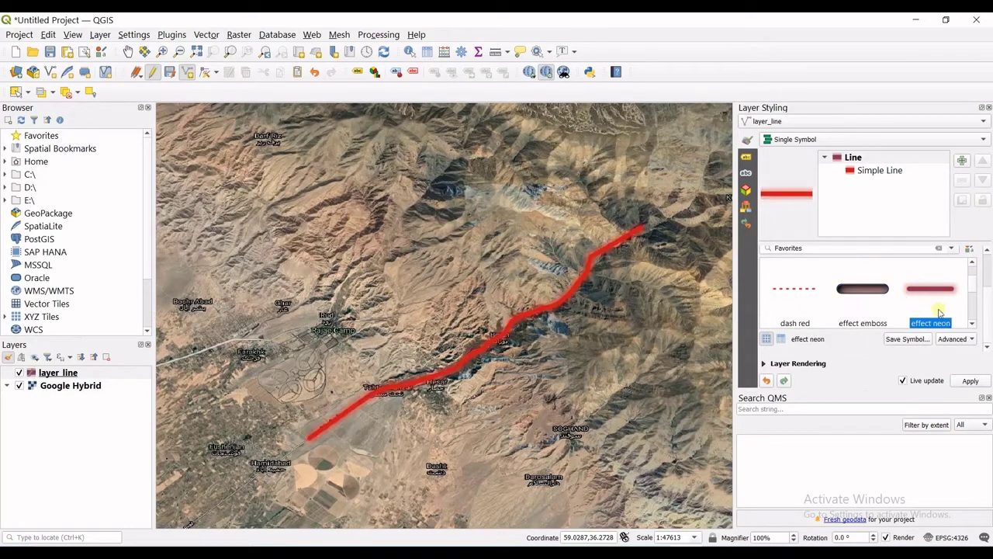
click(825, 302)
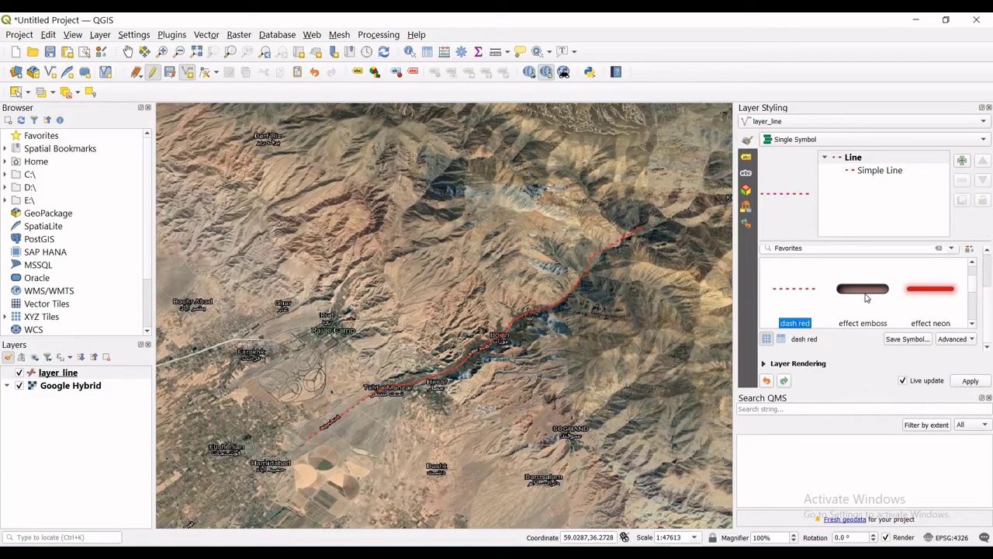
scroll(977, 290, down, 3)
click(931, 325)
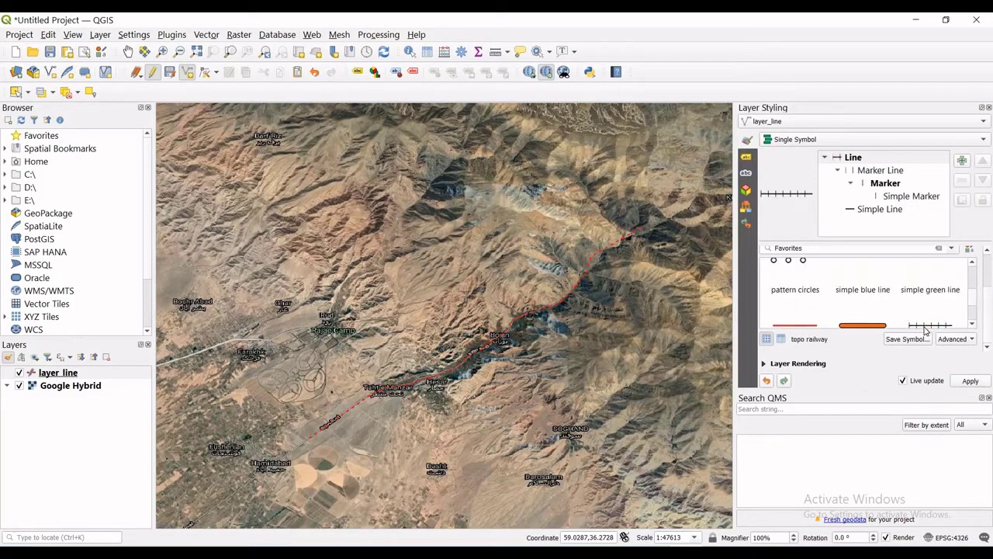
scroll(906, 313, down, 1)
click(867, 295)
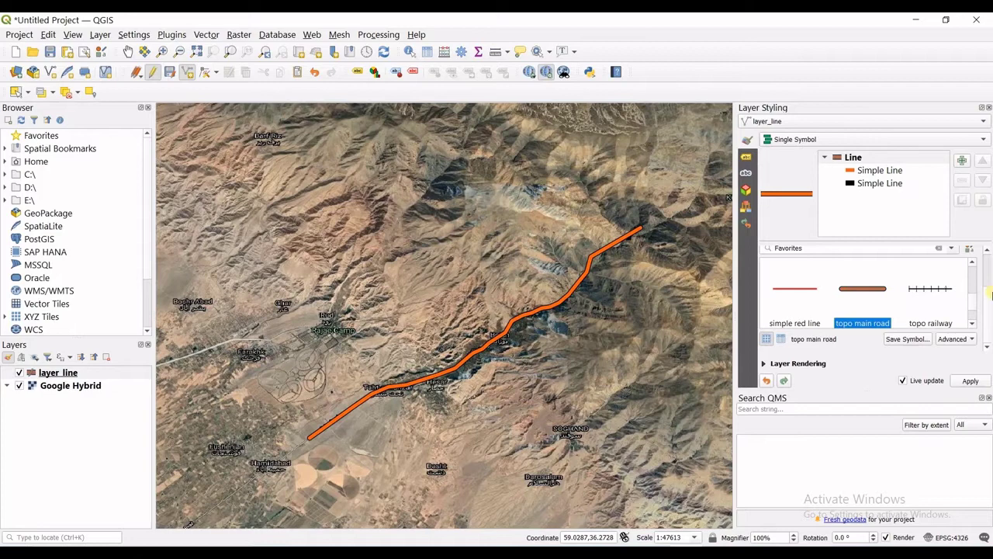
scroll(976, 318, down, 1)
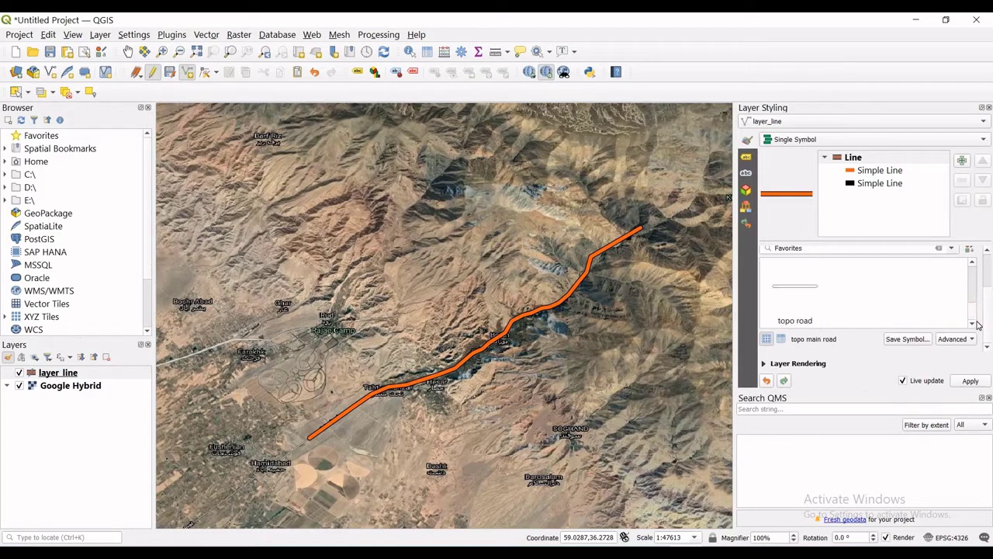
- Expand and collapse the Advanced and Layer Rendering settings without changes
click(945, 342)
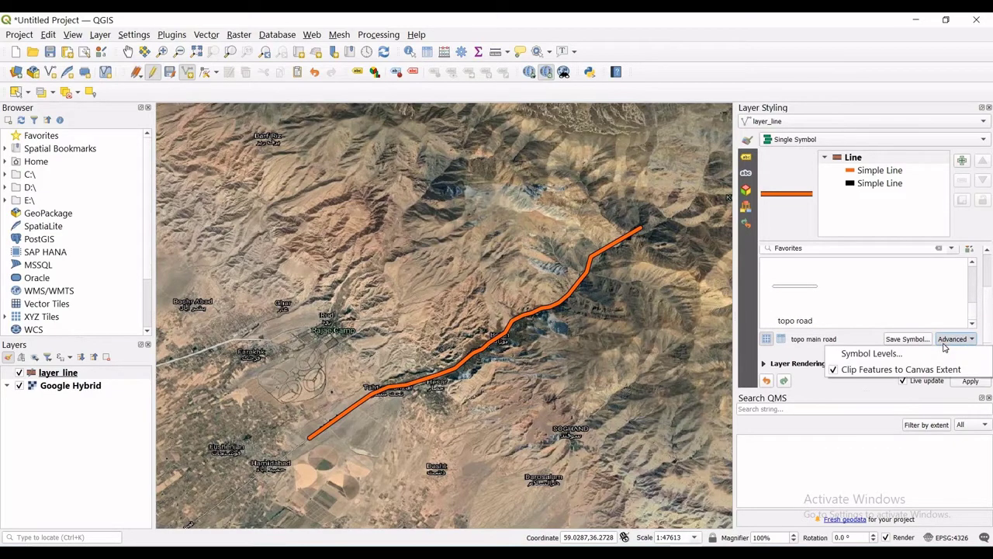
click(817, 356)
click(782, 363)
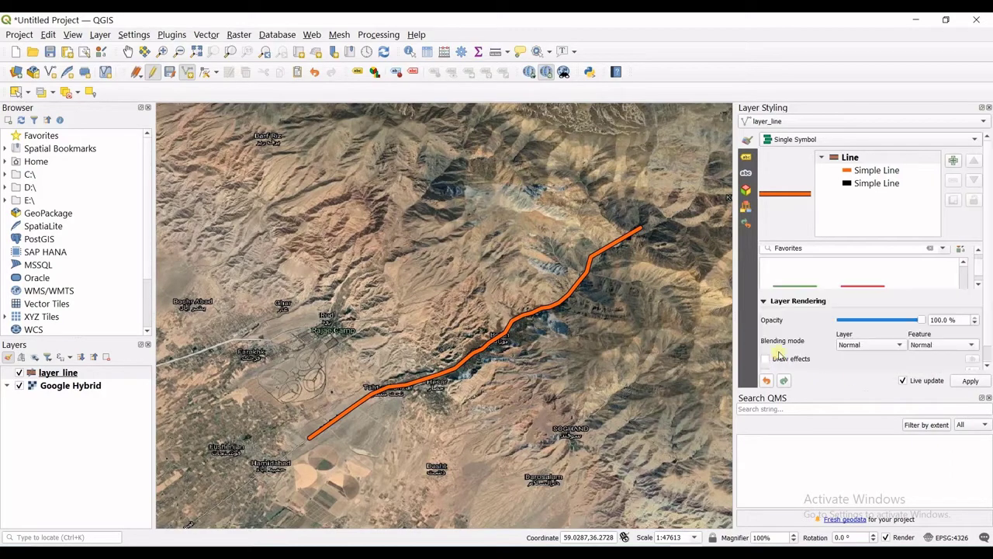
click(777, 303)
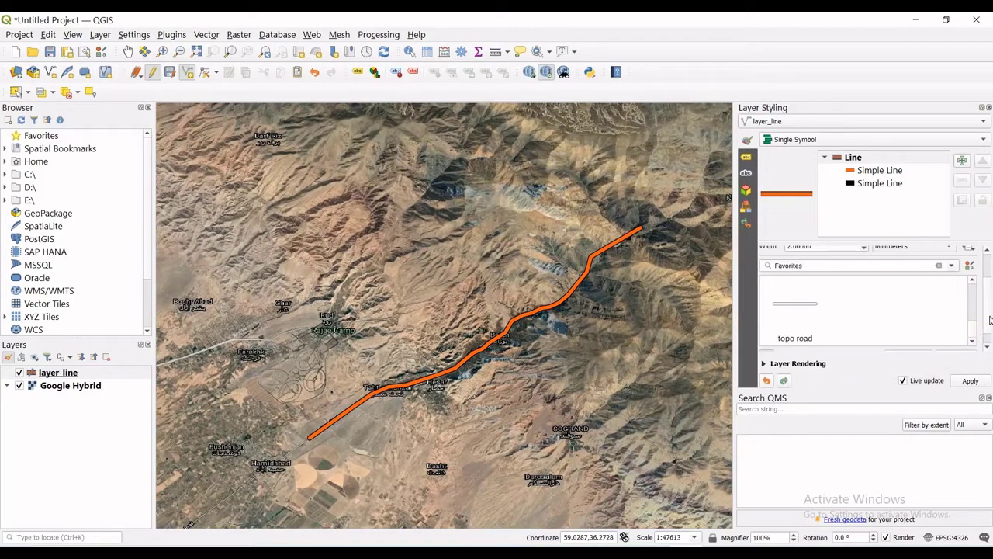
scroll(989, 320, down, 1)
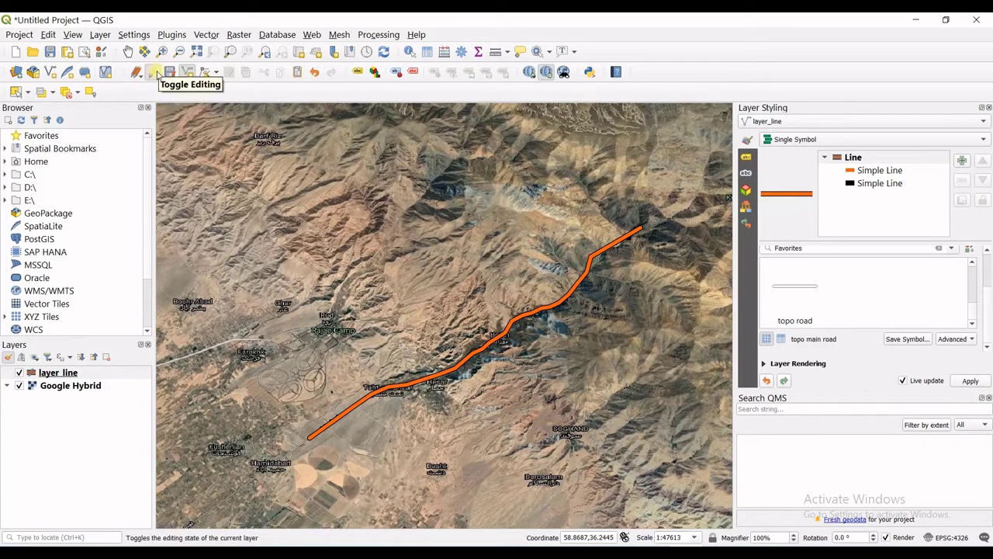
- Enable editing on layer_line with the Vertex Tool (Current Layer), zoomed in on the river line
click(154, 75)
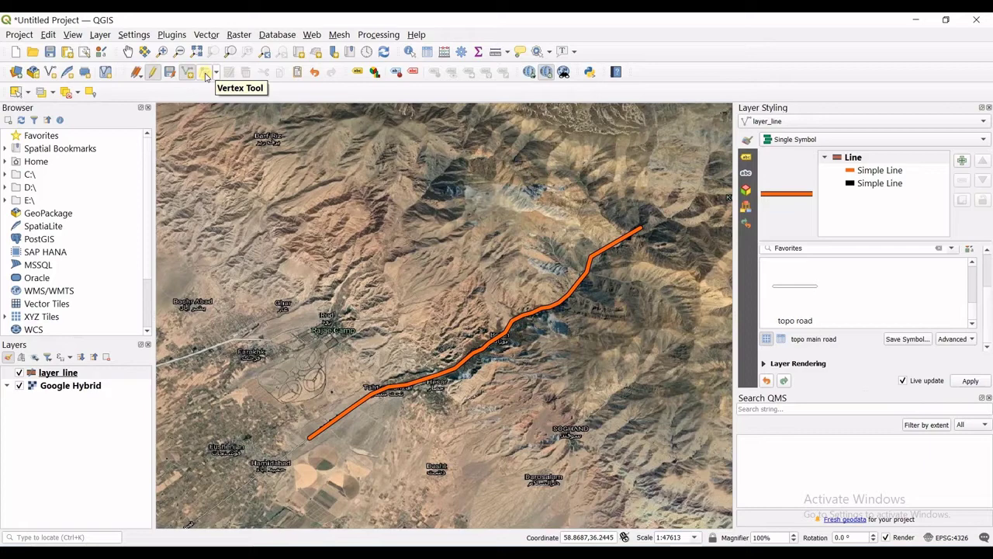
click(206, 74)
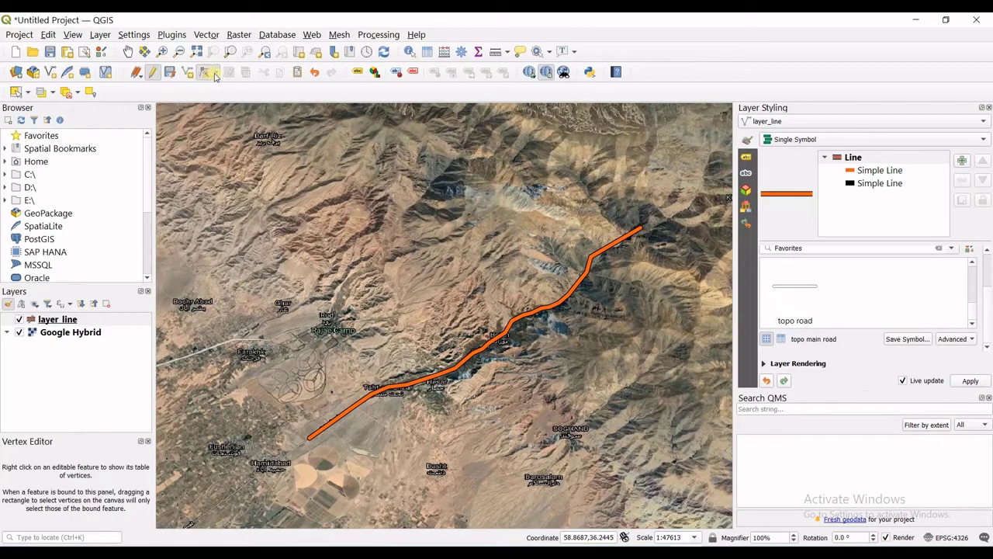
click(219, 75)
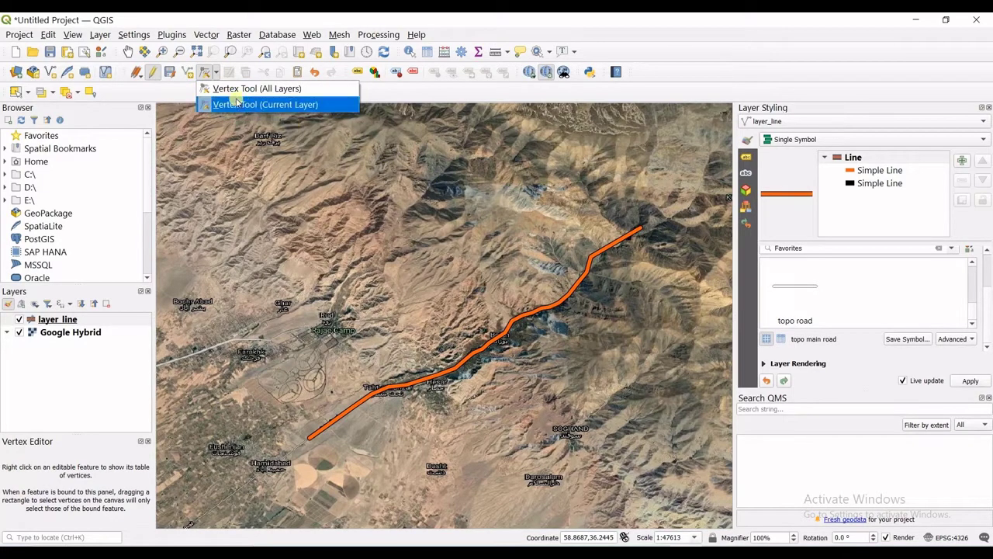
click(217, 75)
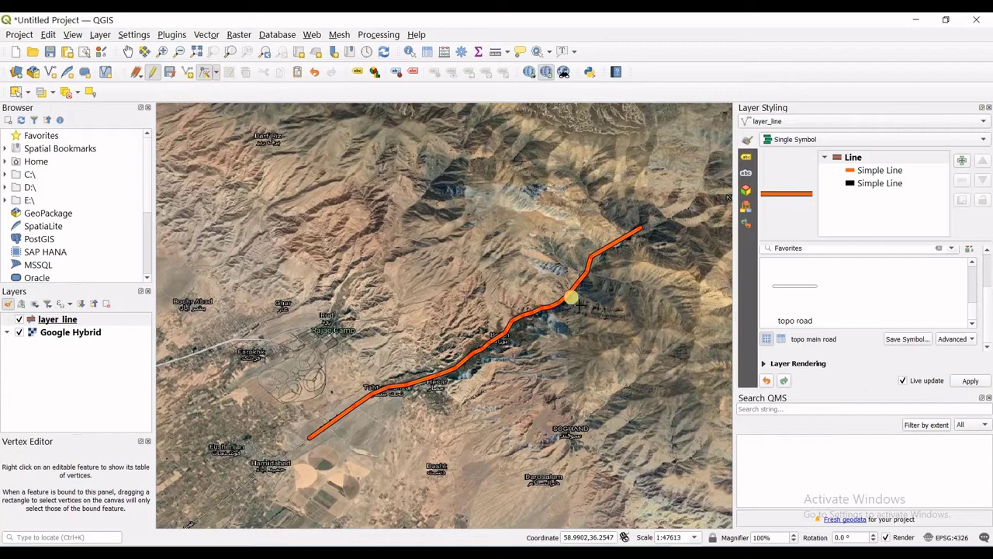
scroll(568, 297, up, 3)
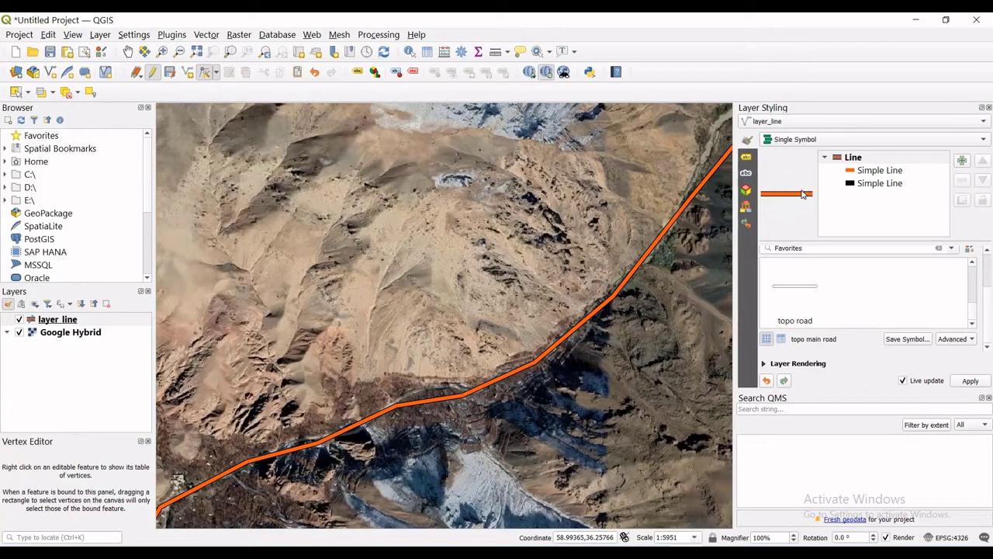
- Recolour the river line's first Simple Line symbol layer from orange to bright yellow
click(856, 172)
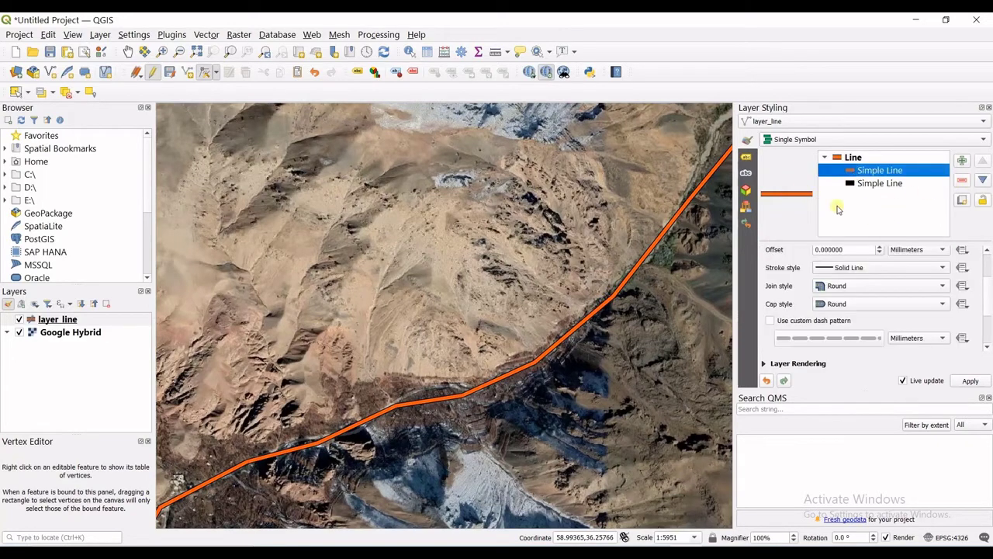
click(800, 198)
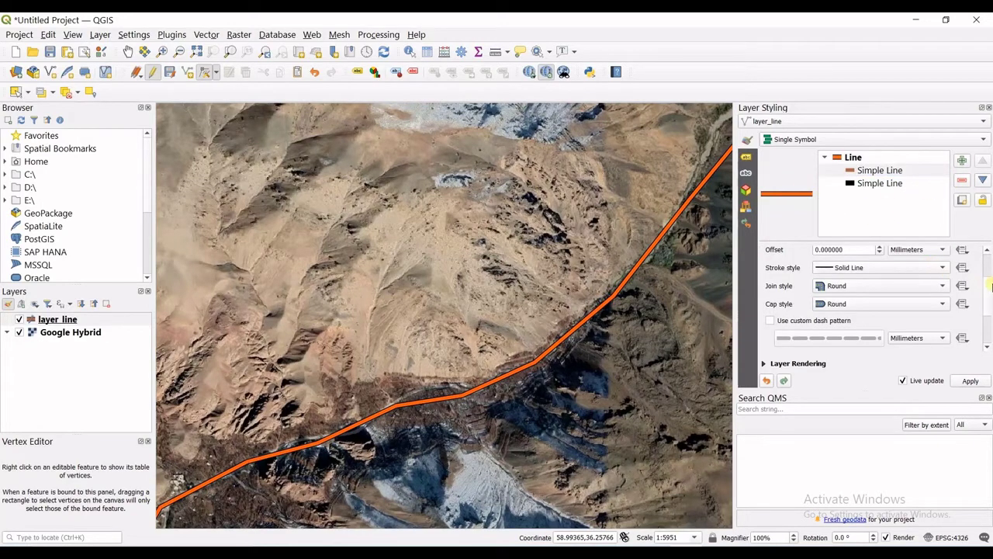
scroll(990, 287, up, 3)
click(946, 274)
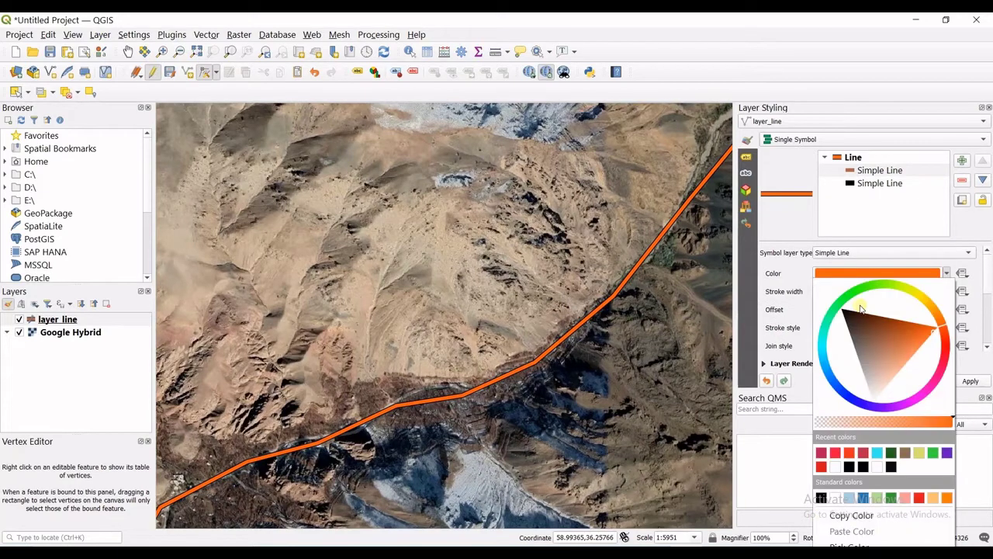
mouse_move(860, 309)
mouse_down()
mouse_move(871, 288)
mouse_move(908, 289)
mouse_up()
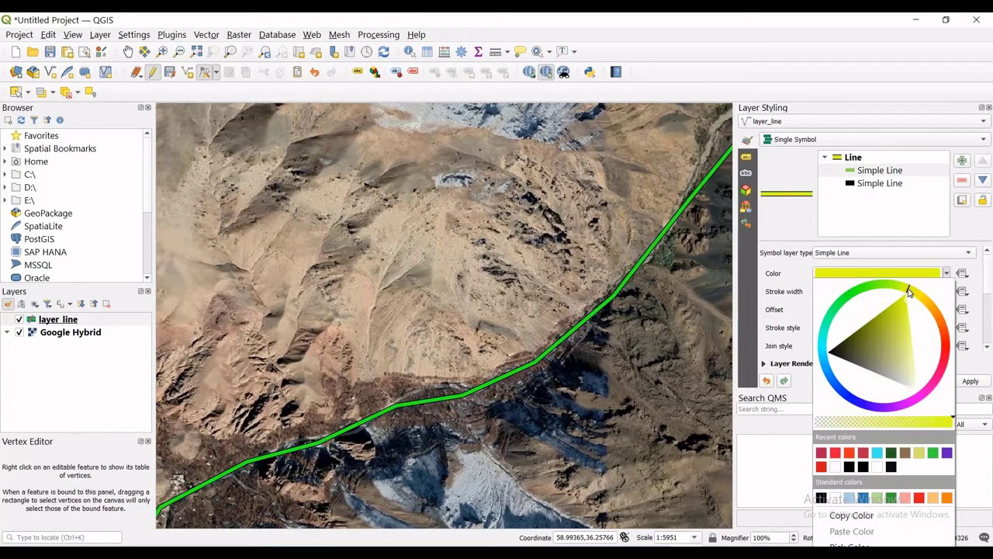
click(947, 275)
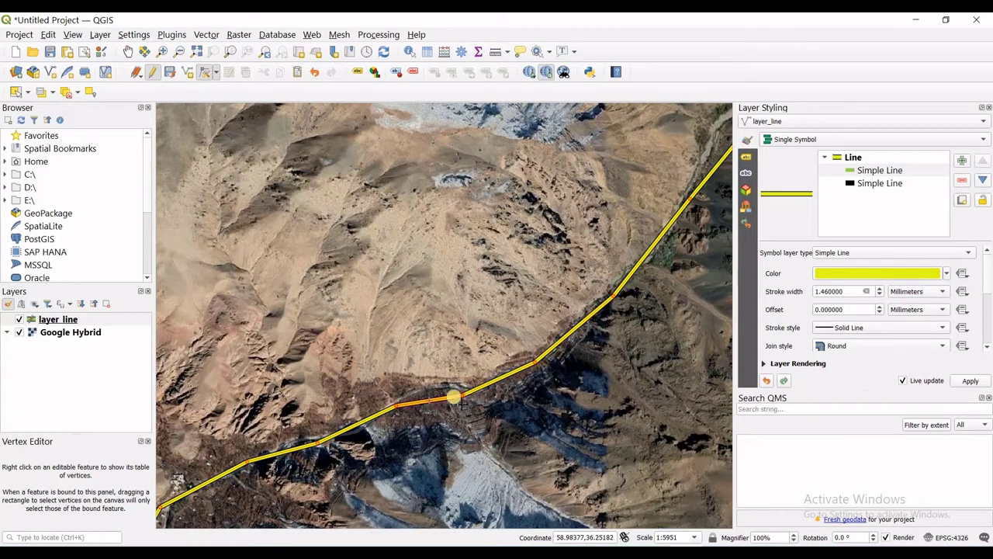
- Undo the stray vertex moves and delete a bend point to straighten the segment
key(ctrl+z)
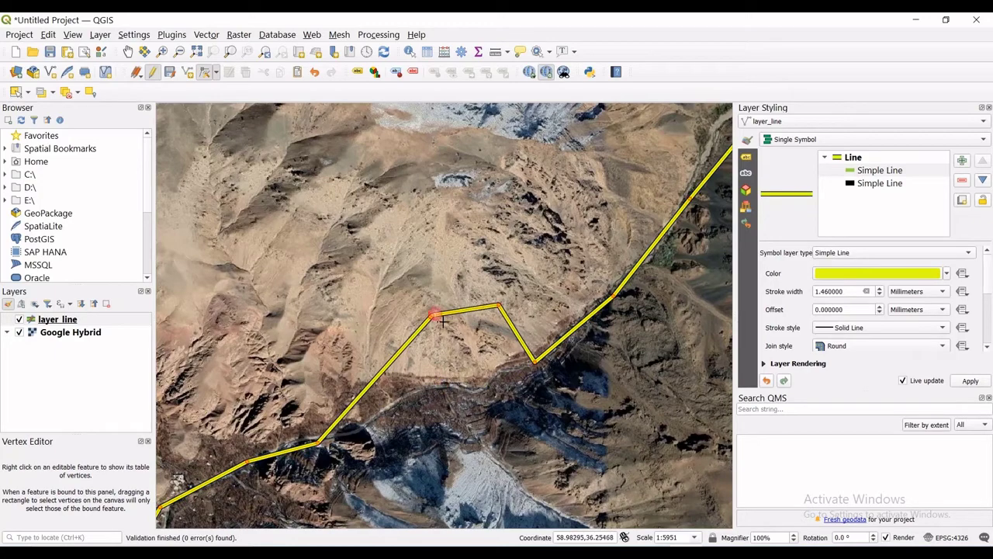
key(ctrl+shift+z)
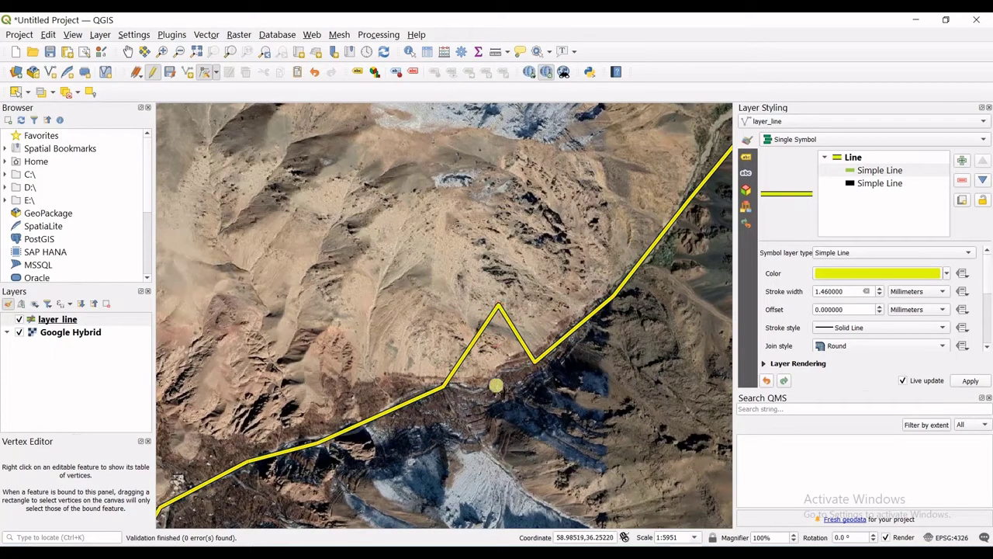
key(ctrl+shift+z)
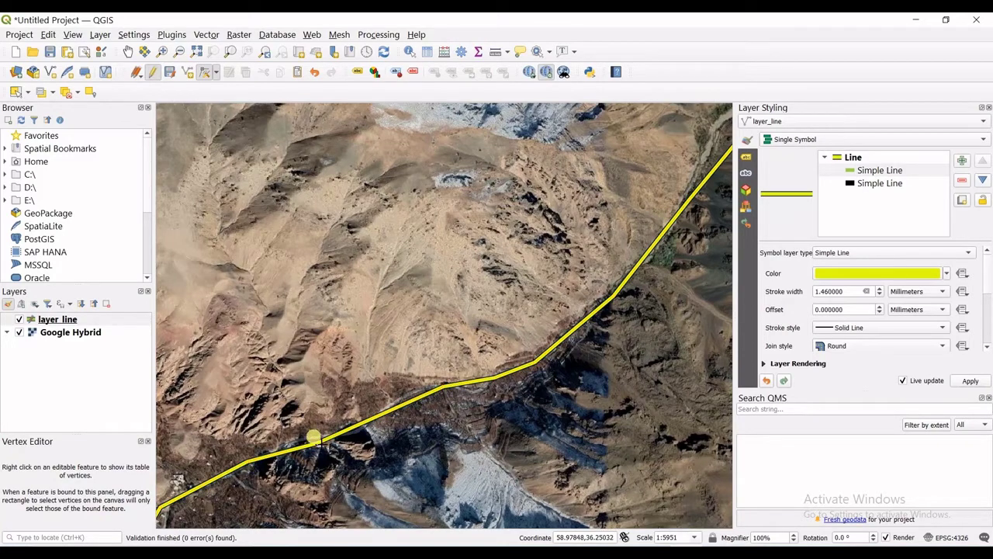
key(Delete)
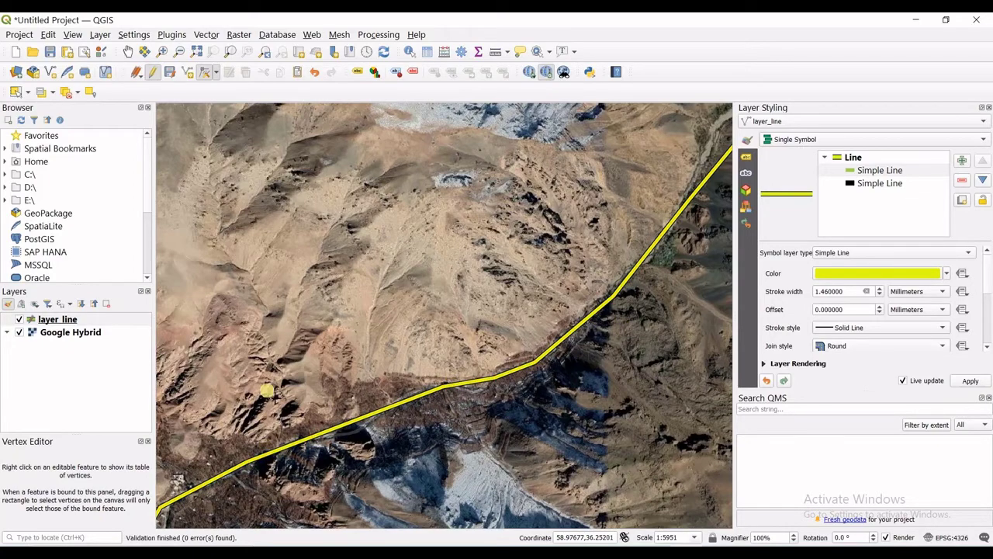
- Drag and add vertices so the line follows the river course past the village
drag(267, 390, 538, 291)
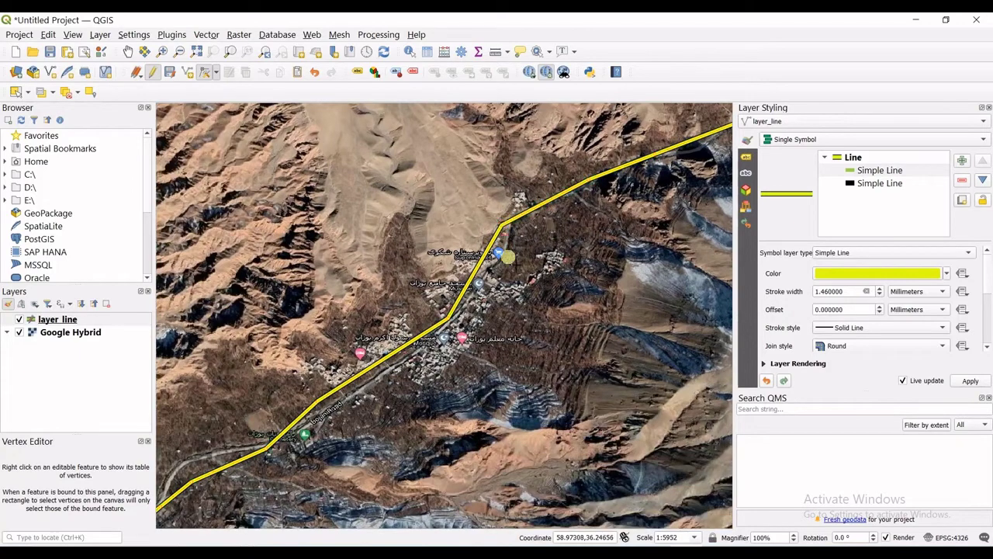
click(501, 257)
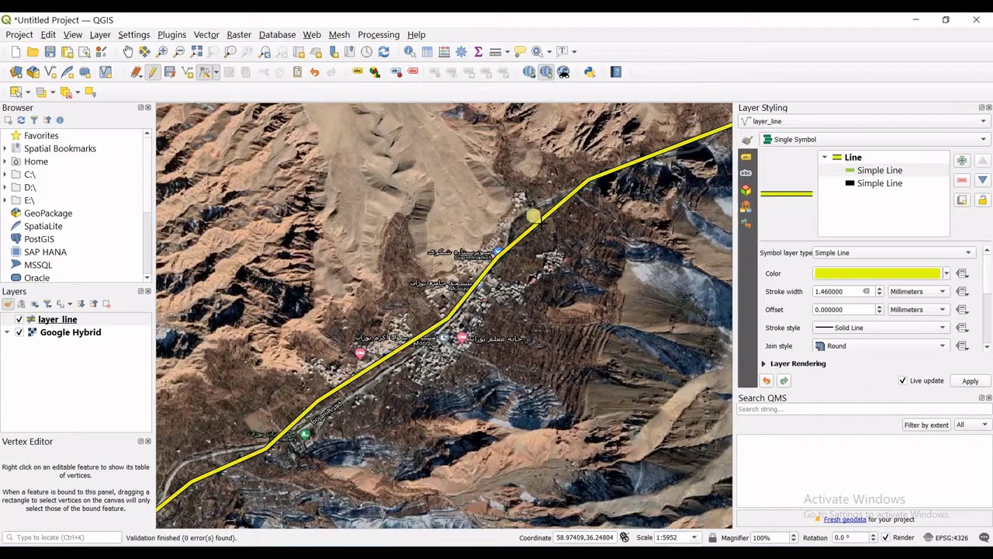
drag(534, 218, 525, 206)
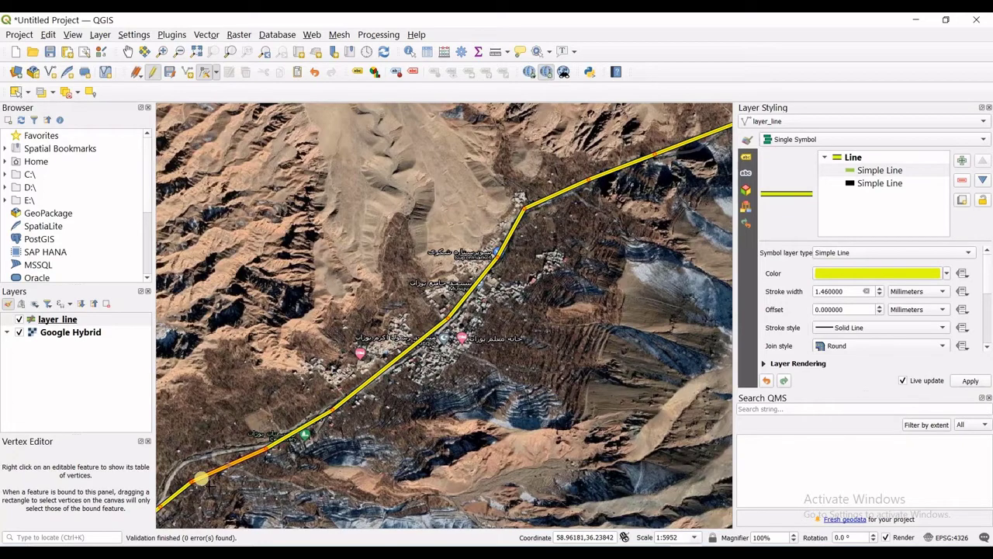
drag(200, 480, 180, 464)
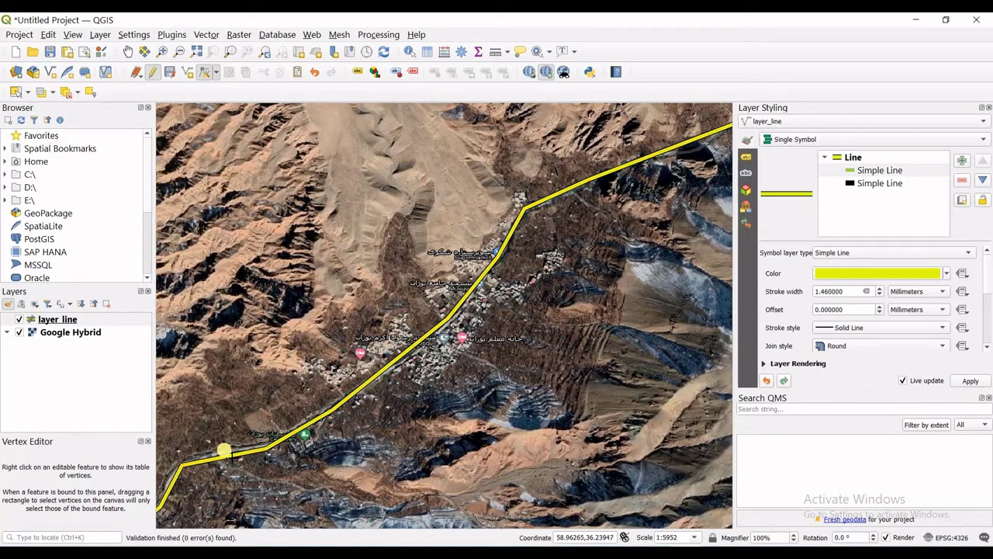
drag(222, 452, 480, 298)
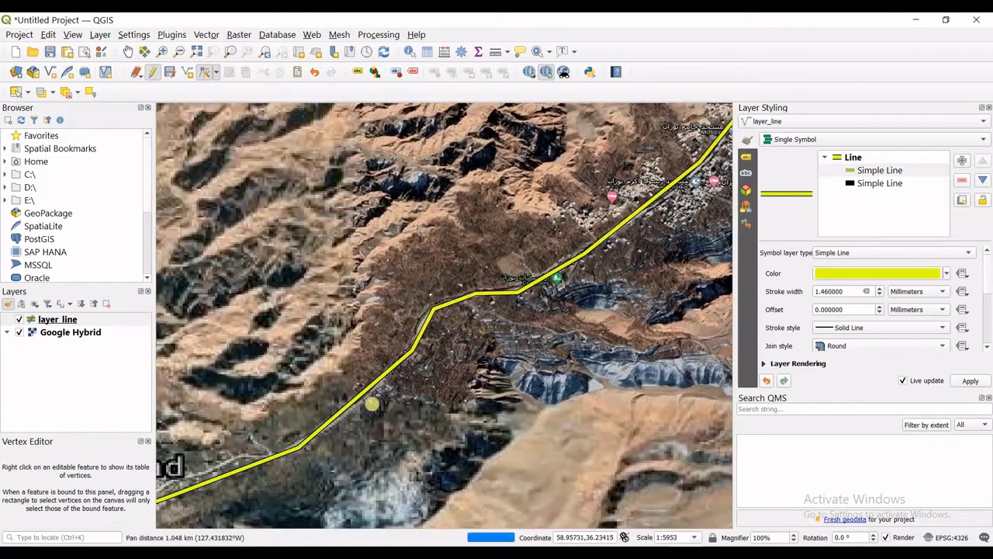
drag(373, 404, 405, 361)
- Zoom and pan back out to show the whole reshaped river line
scroll(527, 423, up, 1)
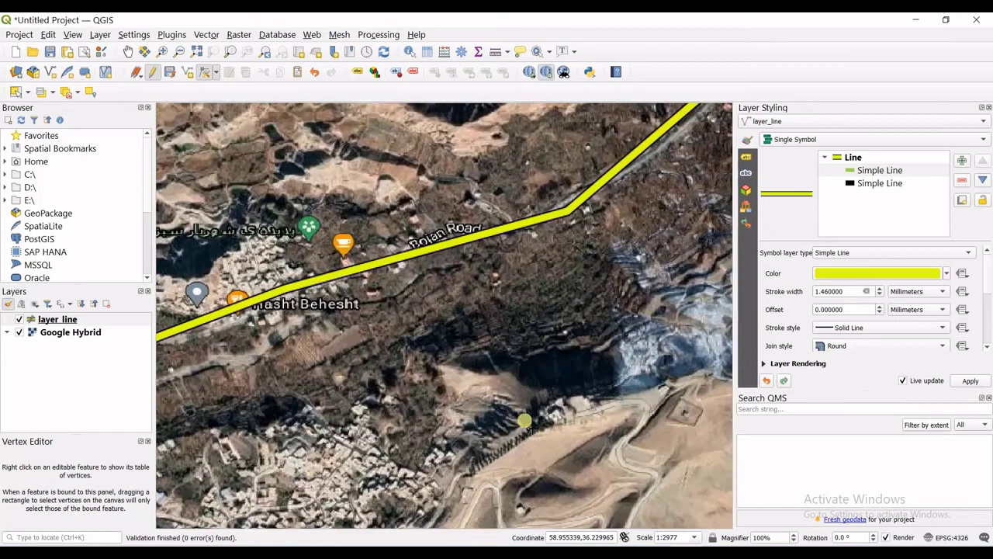
scroll(528, 423, down, 3)
drag(563, 485, 466, 272)
scroll(465, 271, down, 2)
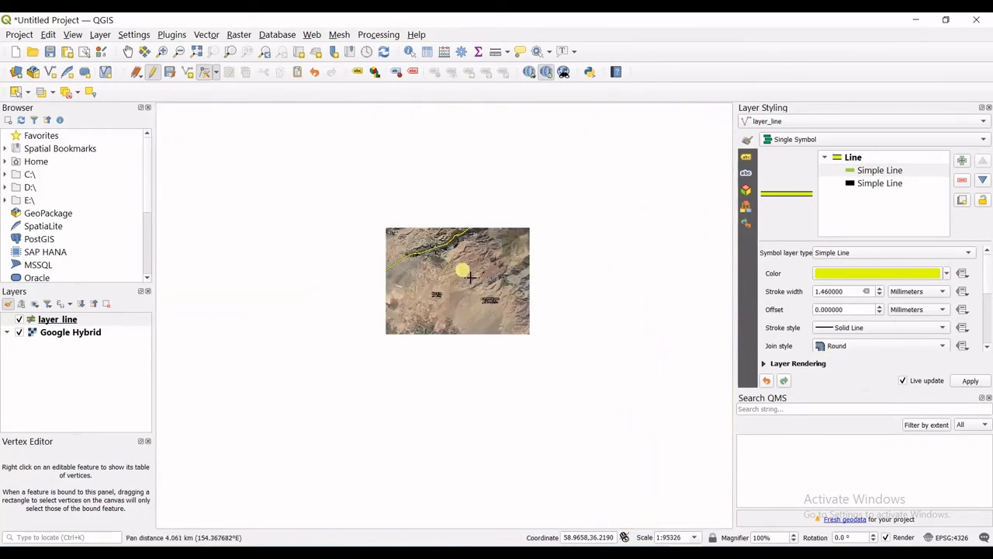
scroll(497, 232, up, 1)
drag(491, 218, 499, 288)
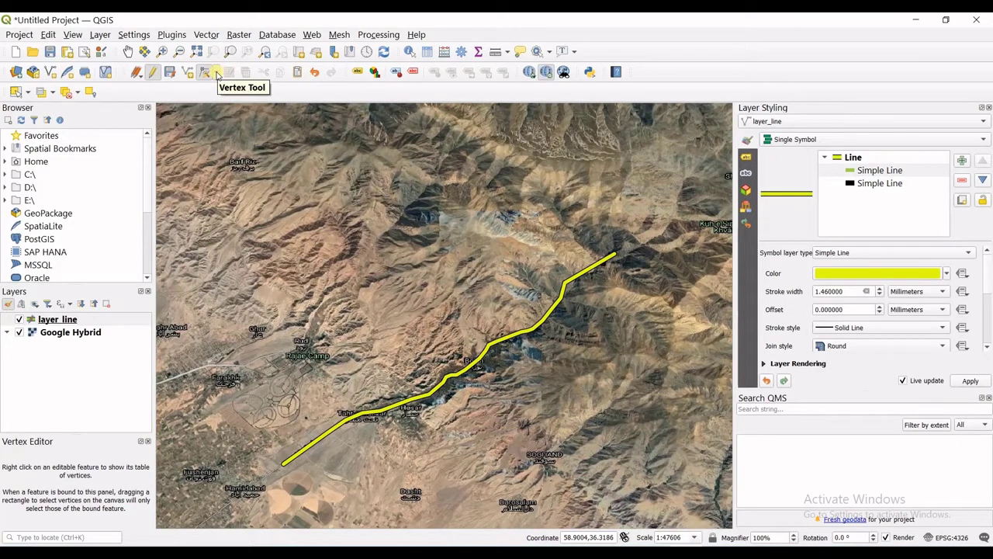
- Stop editing layer_line and save the reshaped river line edits
click(216, 72)
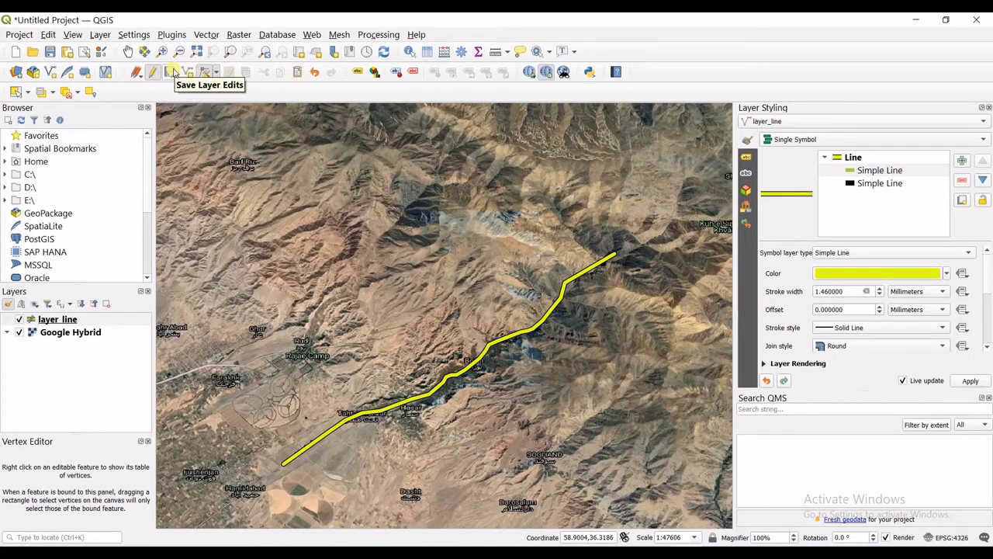
click(153, 72)
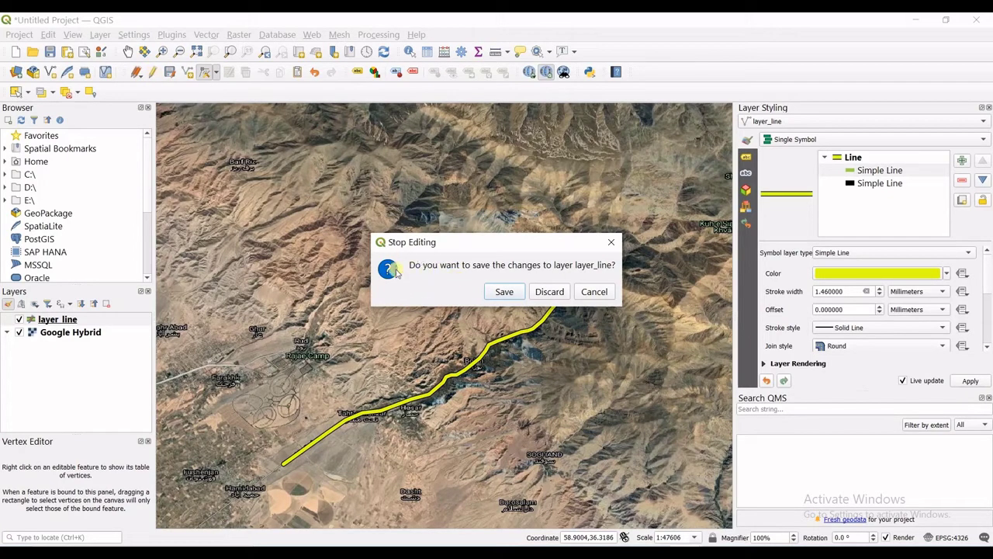
click(505, 291)
drag(410, 280, 497, 126)
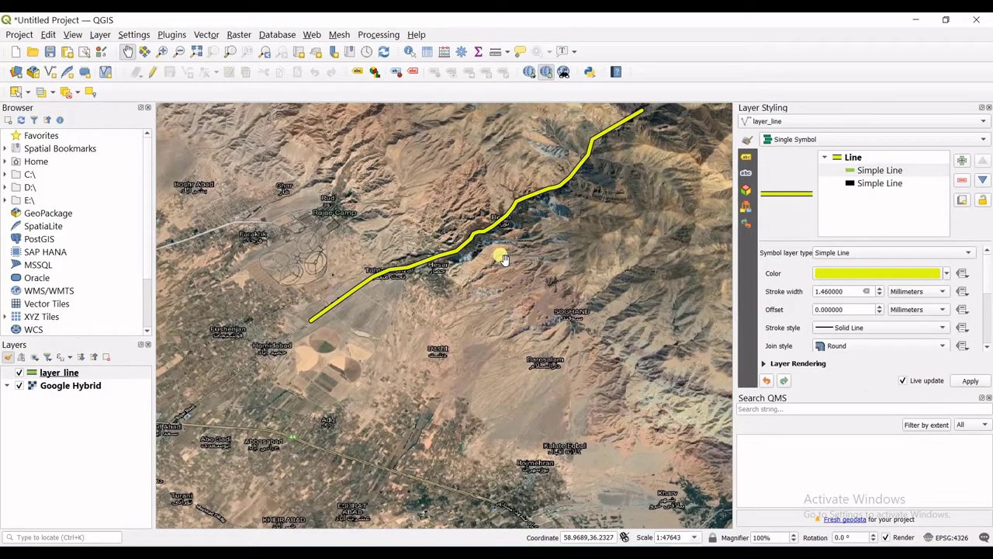
click(60, 374)
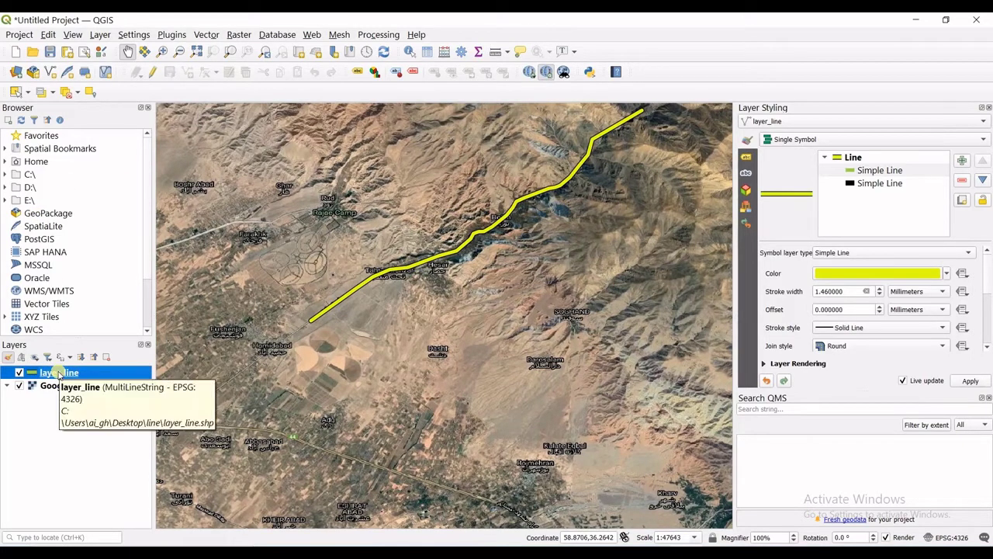
right_click(61, 375)
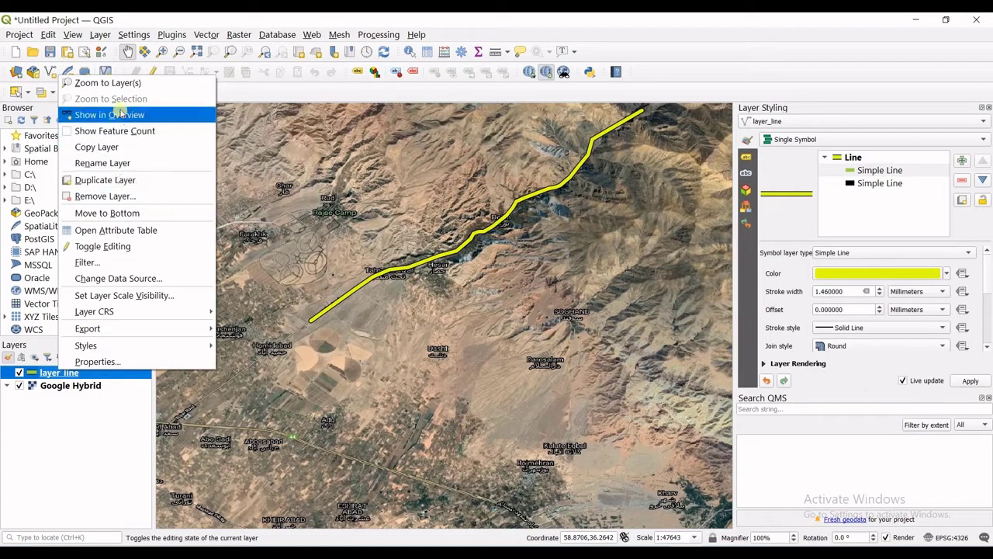
click(125, 230)
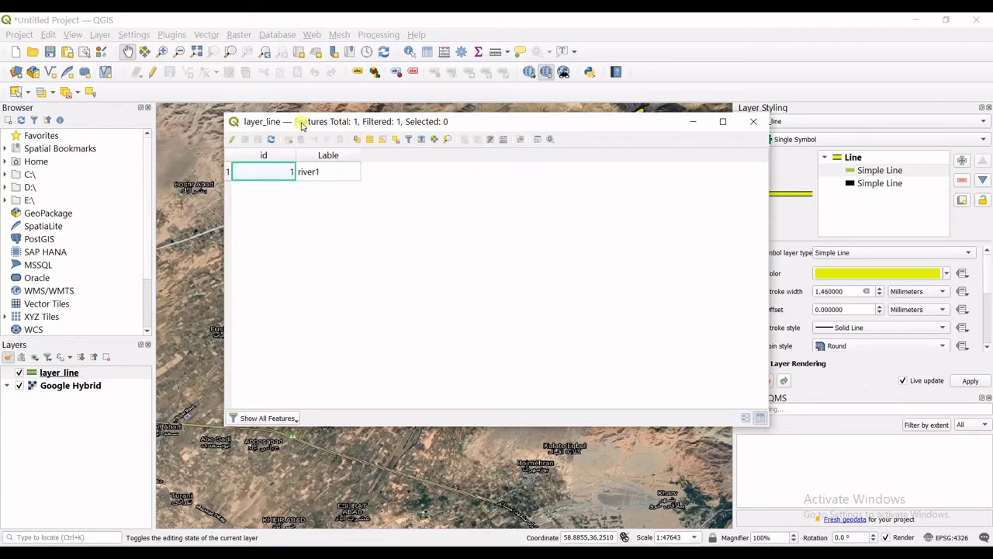
drag(302, 125, 344, 247)
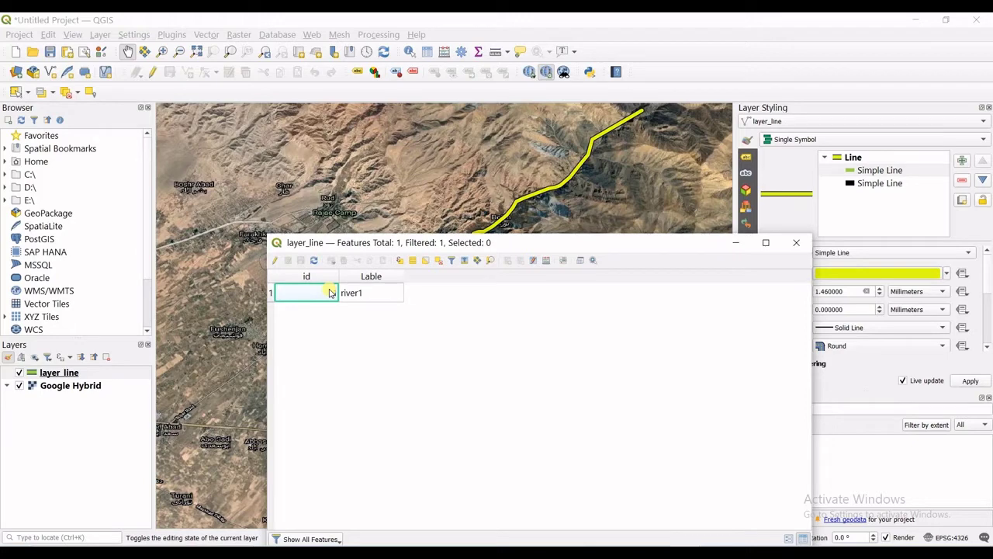
- Close the attribute table and launch Vector > Geometry Tools > Add Geometry Attributes
click(796, 242)
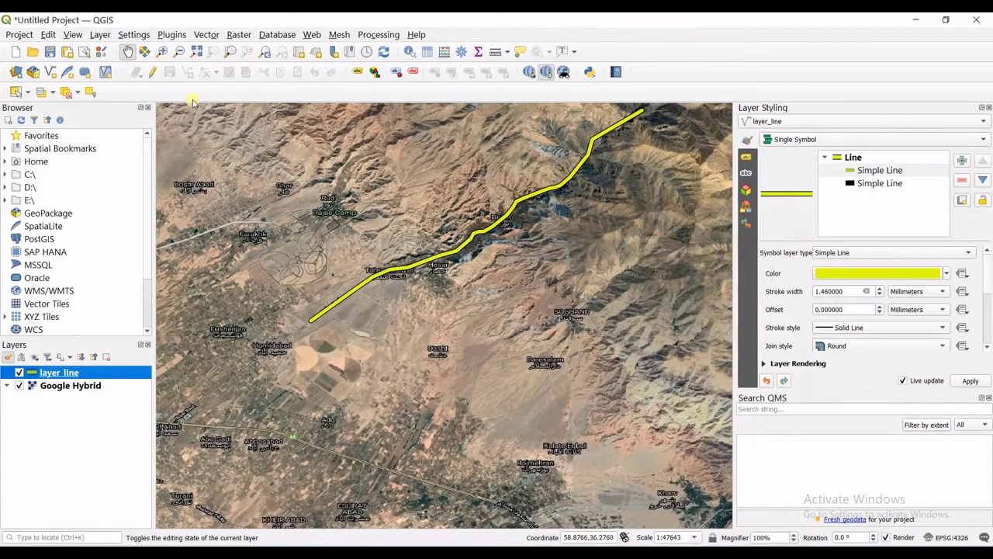
click(207, 34)
mouse_move(239, 34)
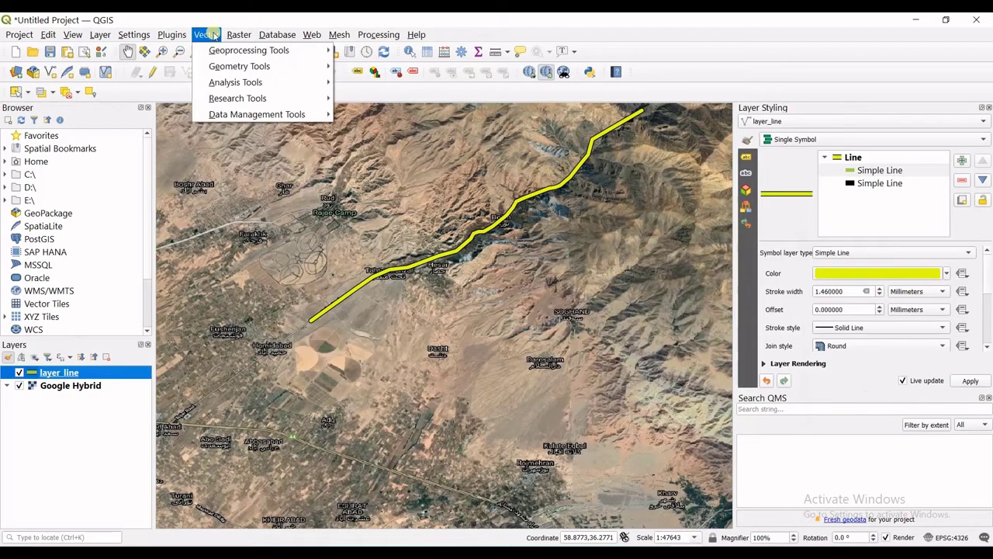
mouse_move(222, 70)
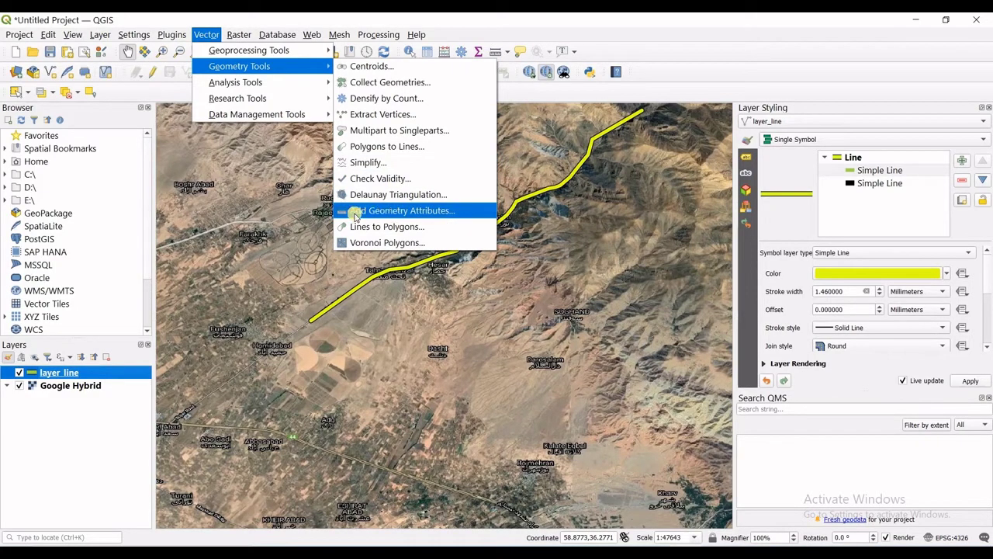
click(428, 214)
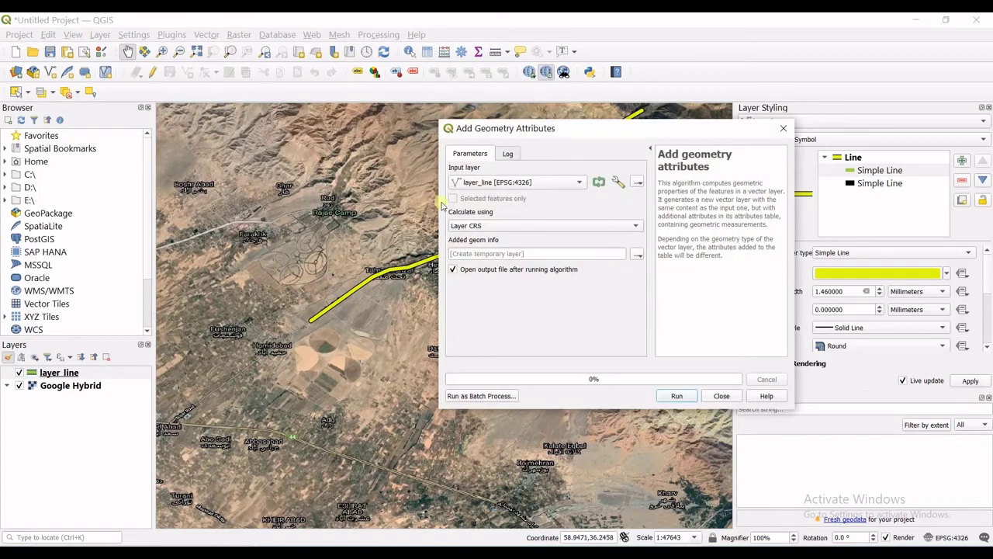
drag(576, 137, 524, 209)
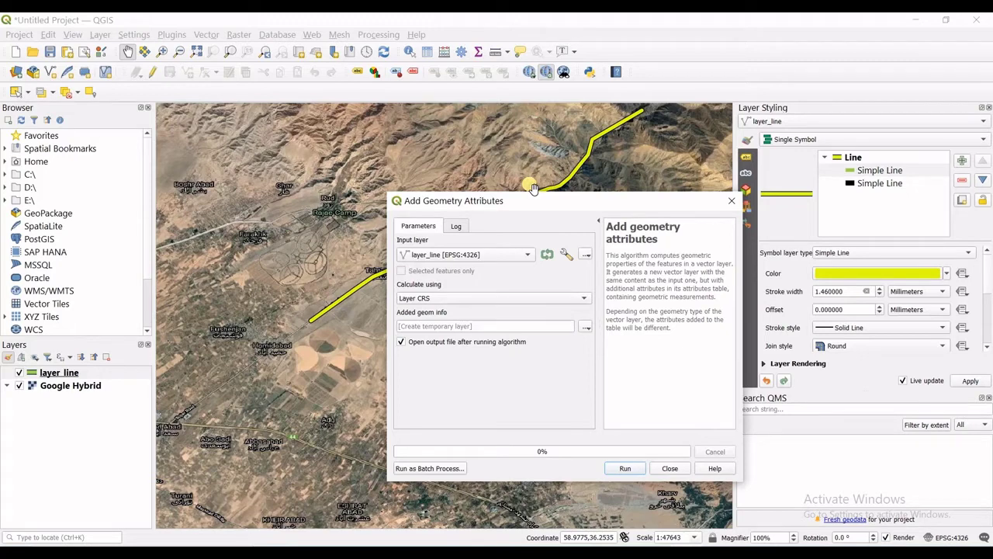
- Run Add Geometry Attributes on layer_line calculated with Layer CRS, then close the window
click(432, 258)
click(428, 255)
click(525, 302)
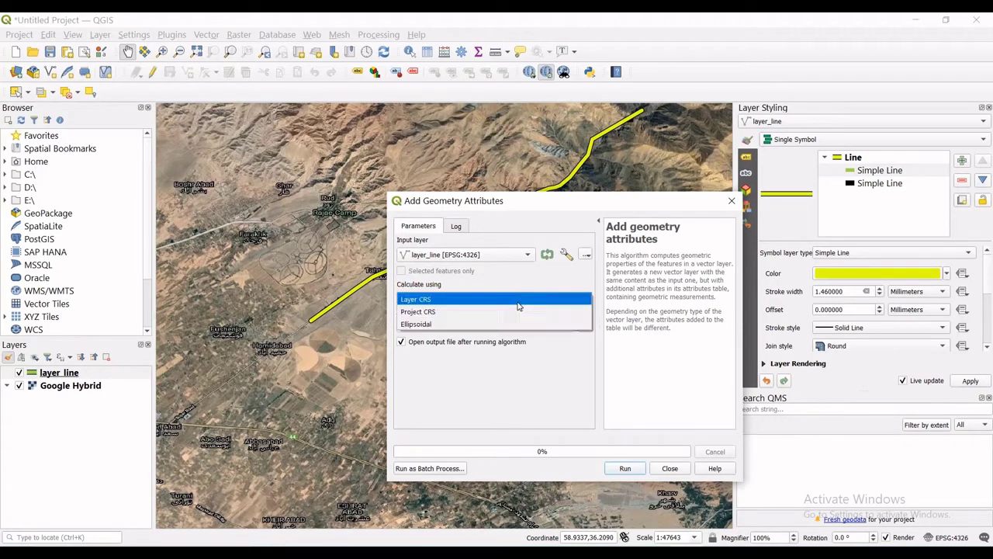
click(519, 303)
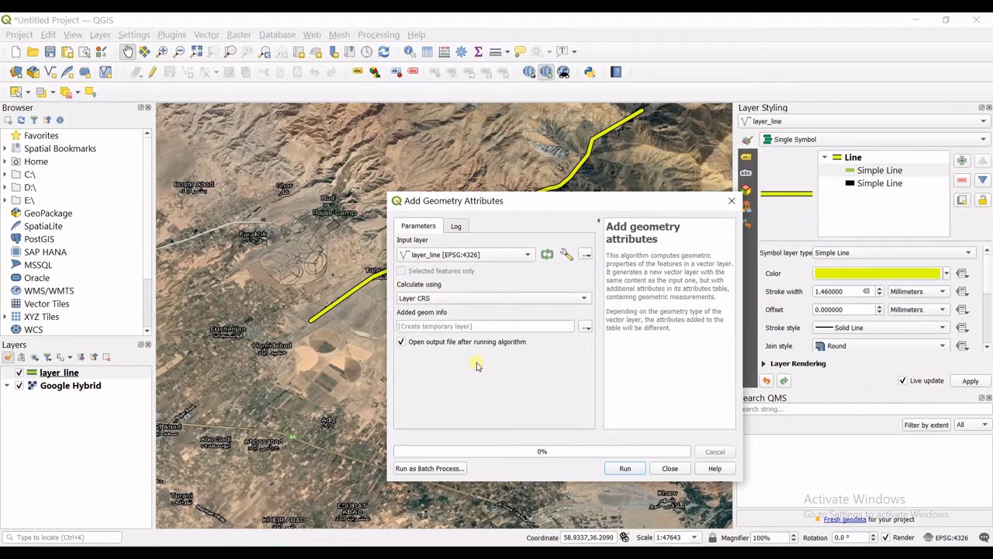
click(624, 469)
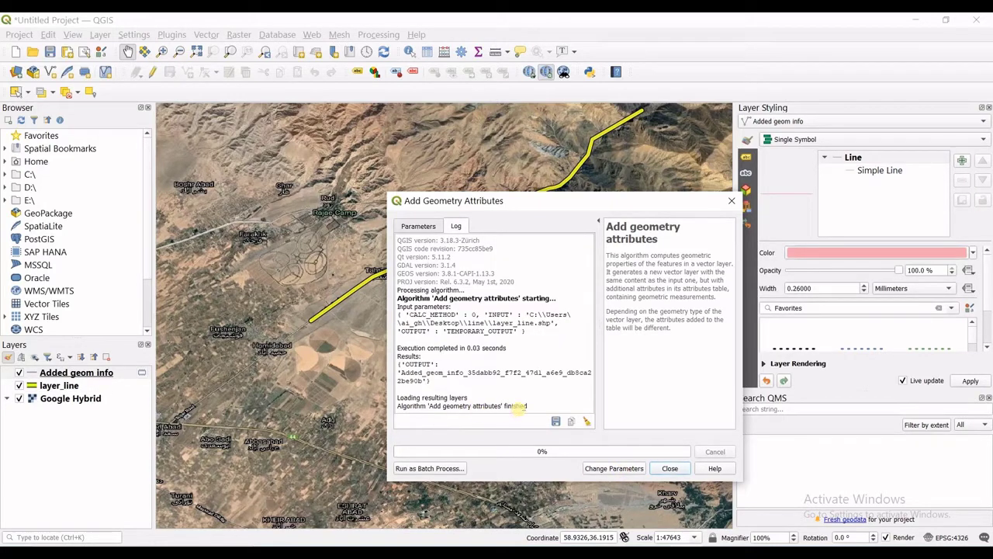
drag(530, 405, 402, 406)
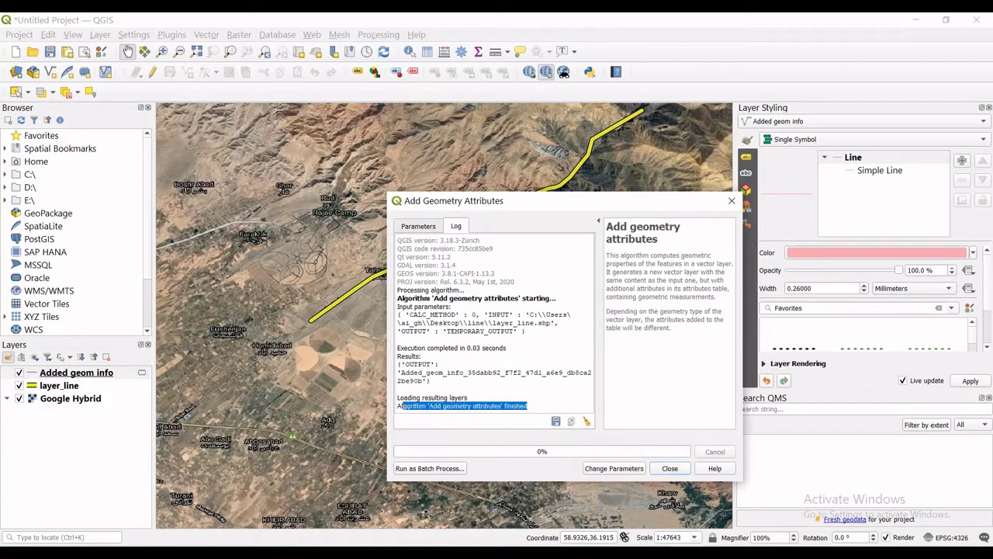
click(664, 470)
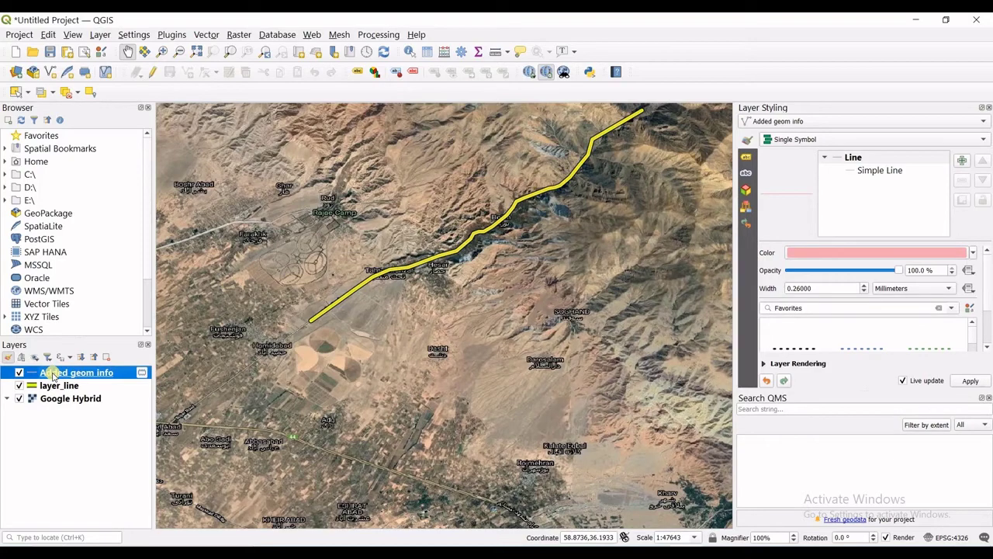
right_click(61, 375)
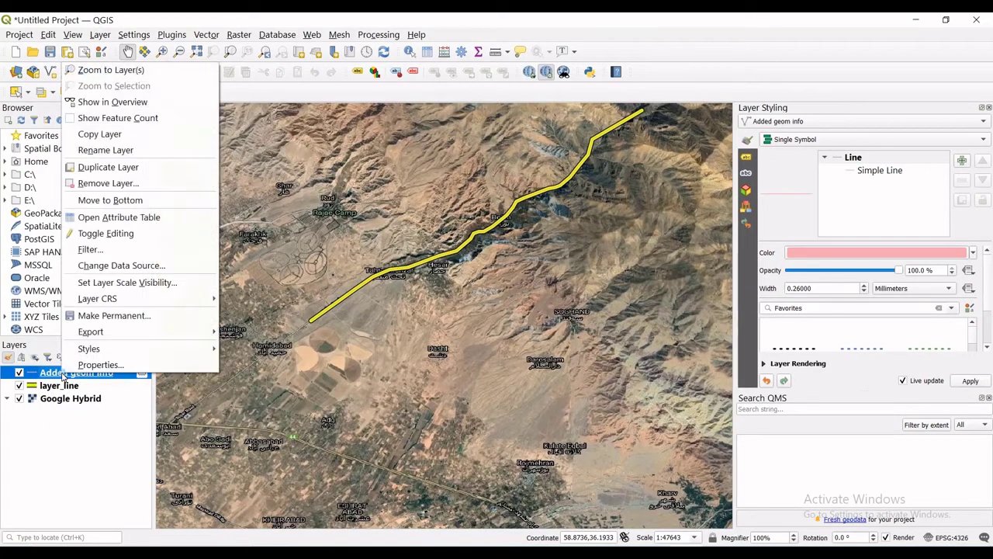
click(87, 222)
click(432, 293)
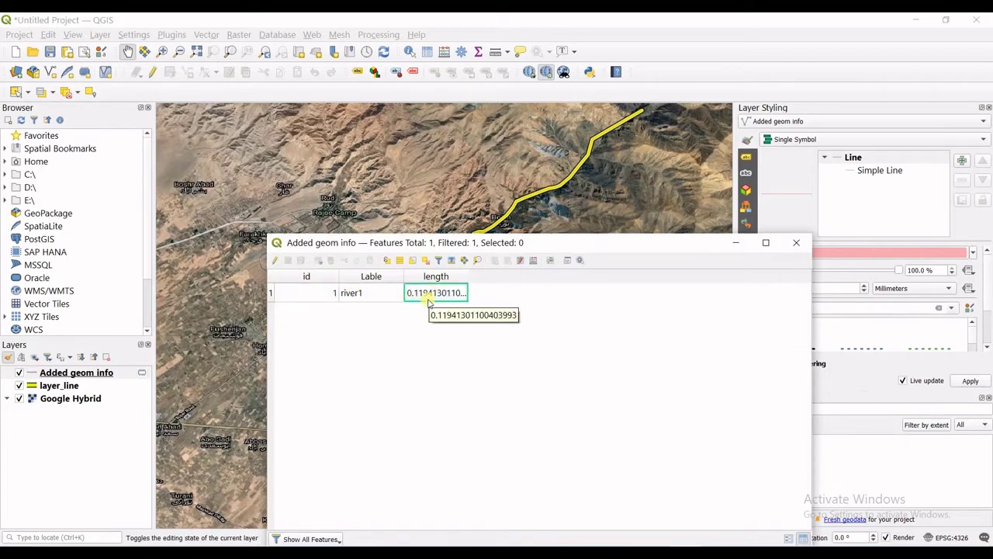
click(798, 244)
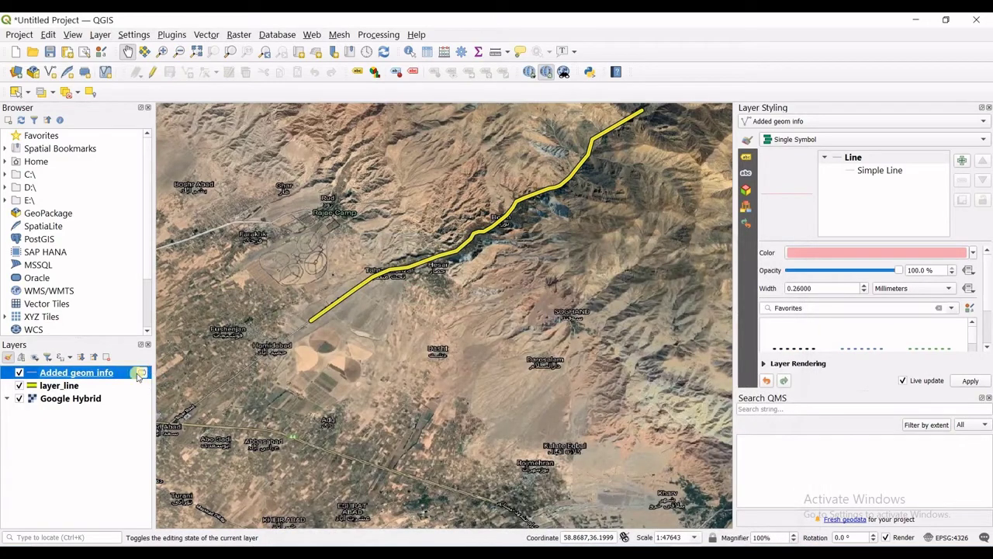
right_click(72, 388)
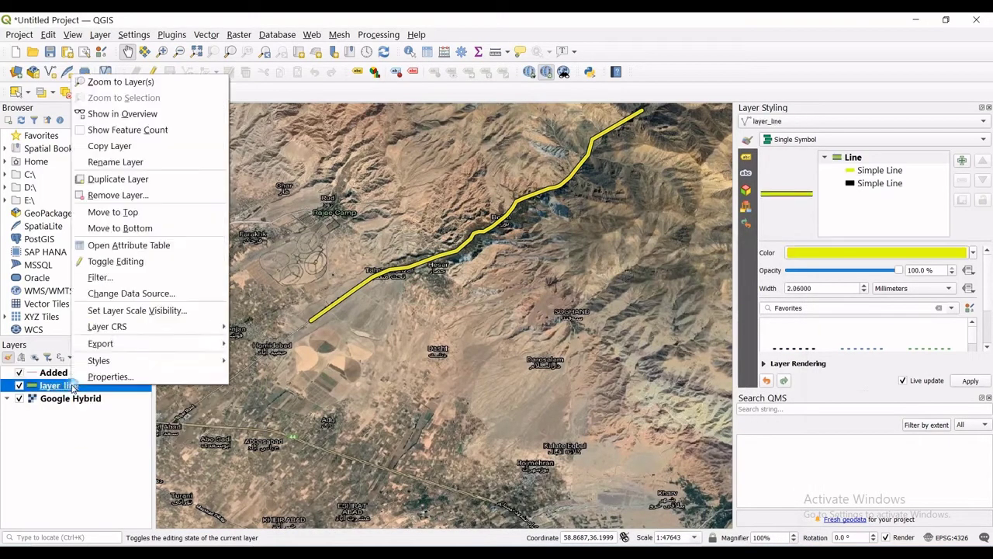
click(105, 245)
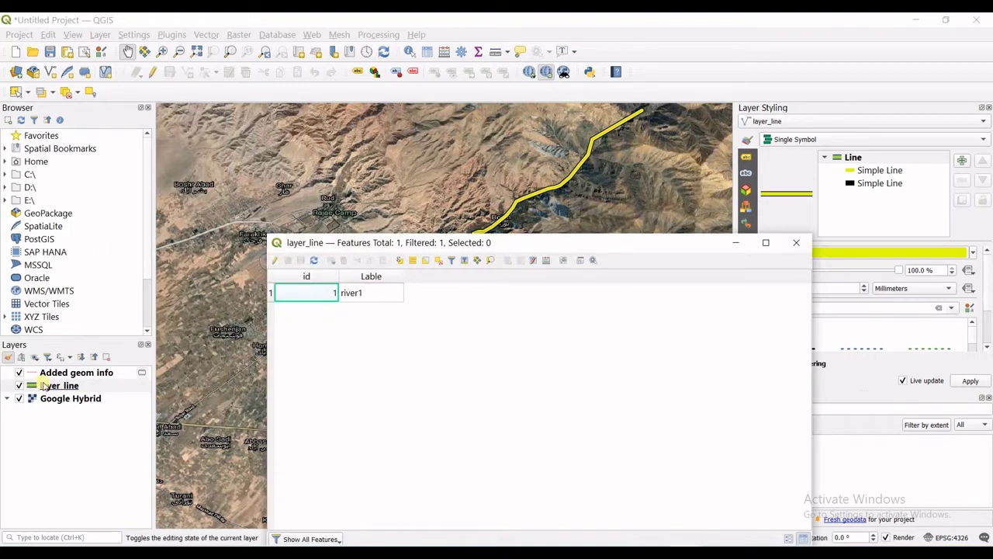
click(797, 242)
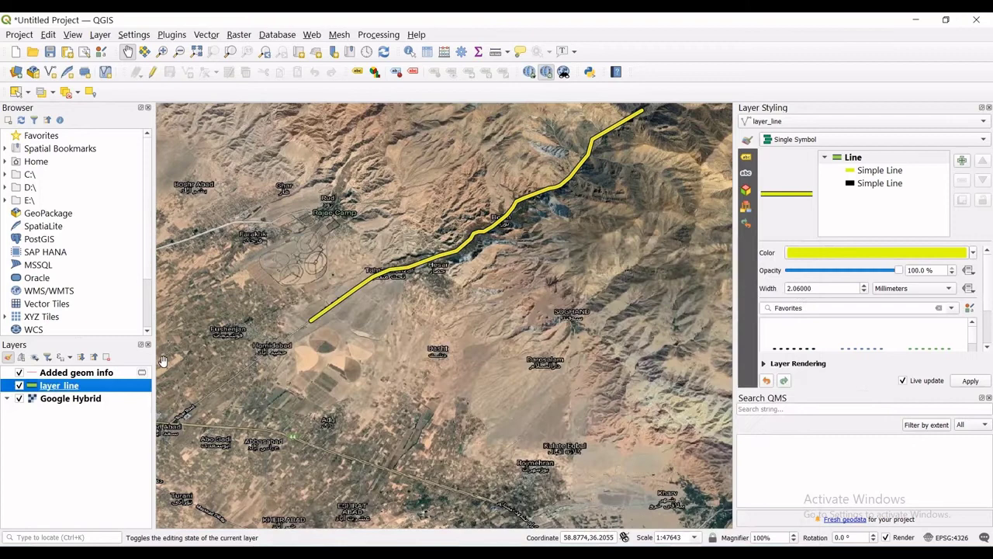
click(85, 373)
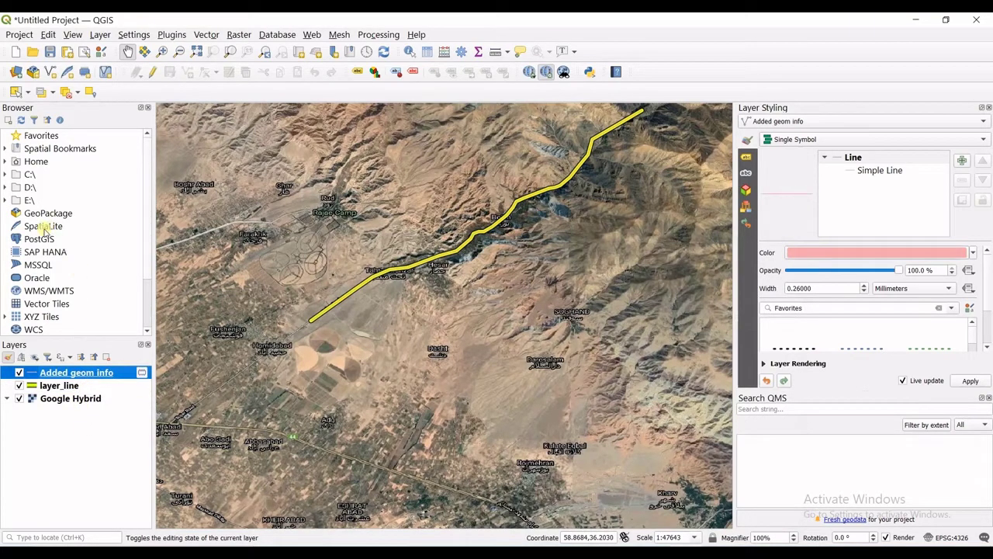
- Recentre the map on the river and hide layer_line
click(423, 283)
drag(423, 284, 389, 329)
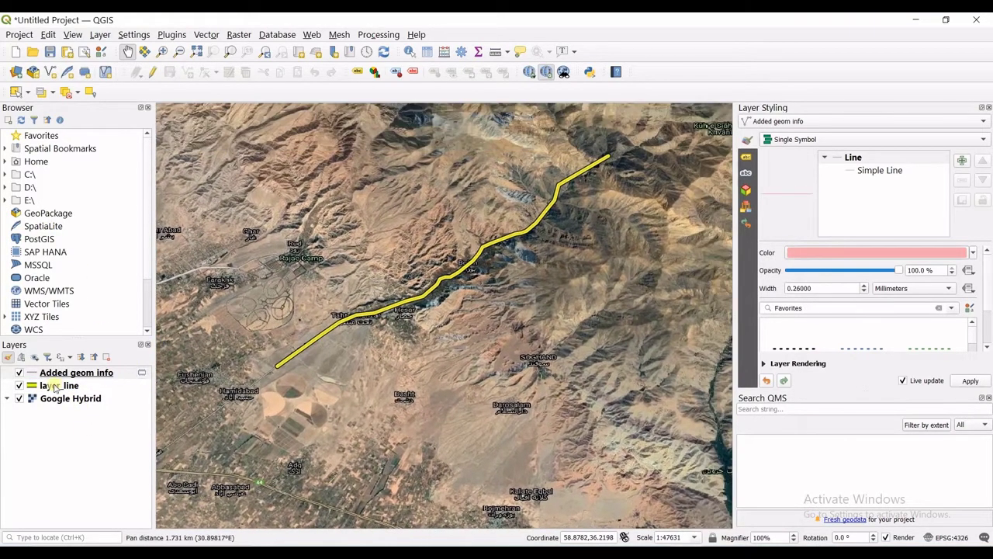
mouse_move(51, 373)
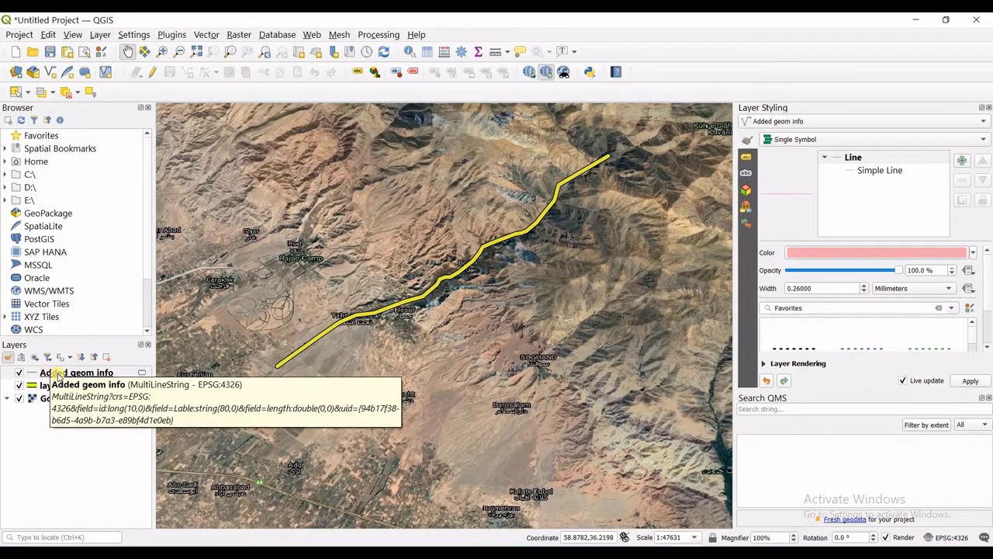
click(19, 386)
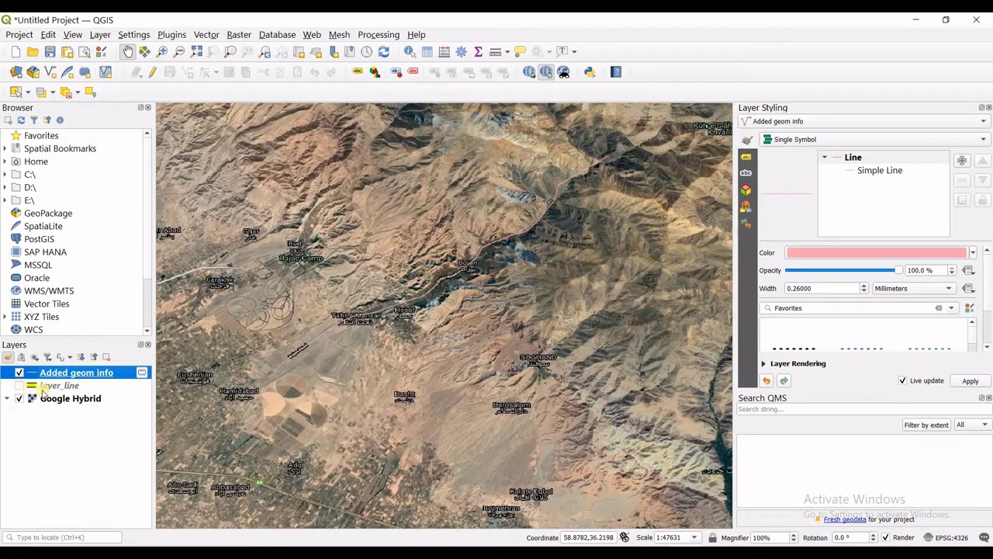
click(20, 386)
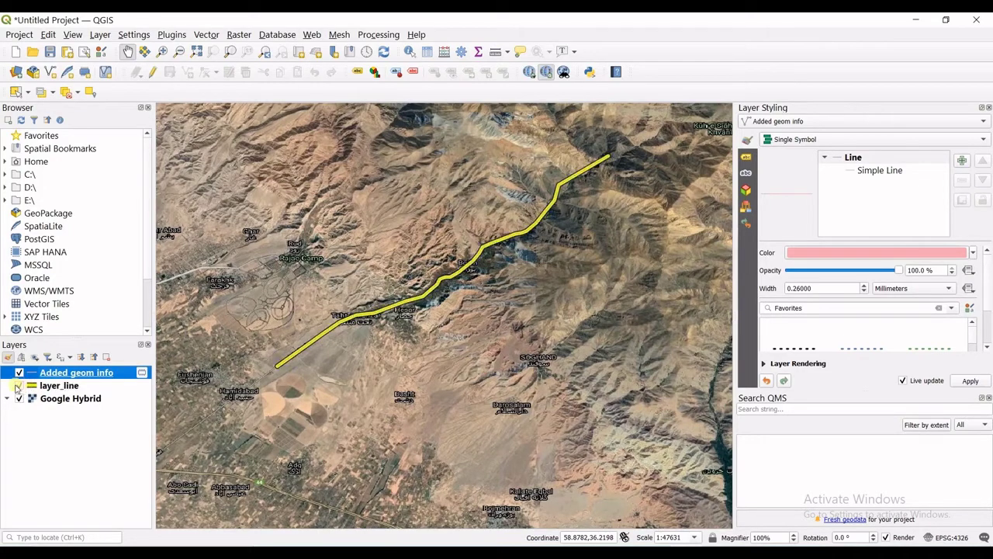
click(20, 386)
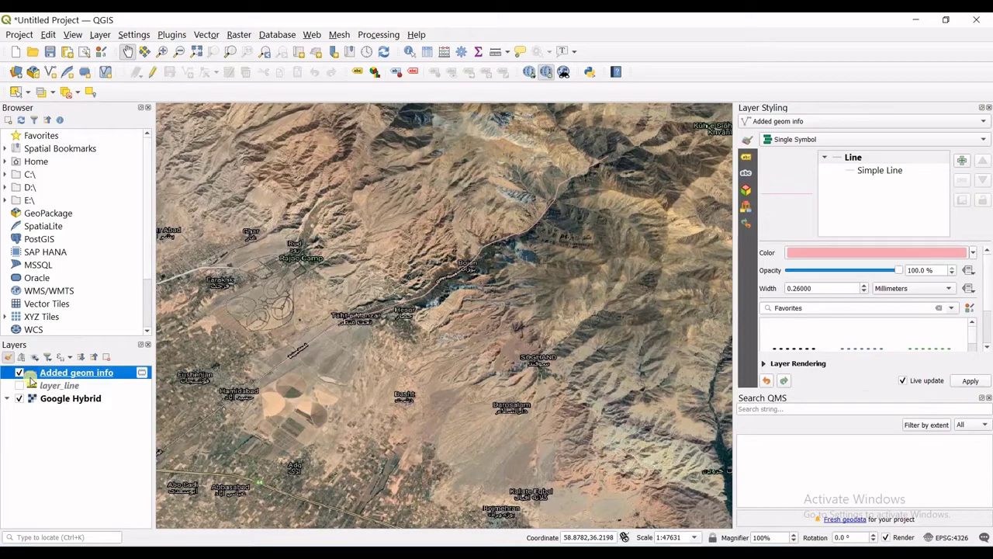
- Style the Added geom info line green with a 1.26 mm width
click(972, 255)
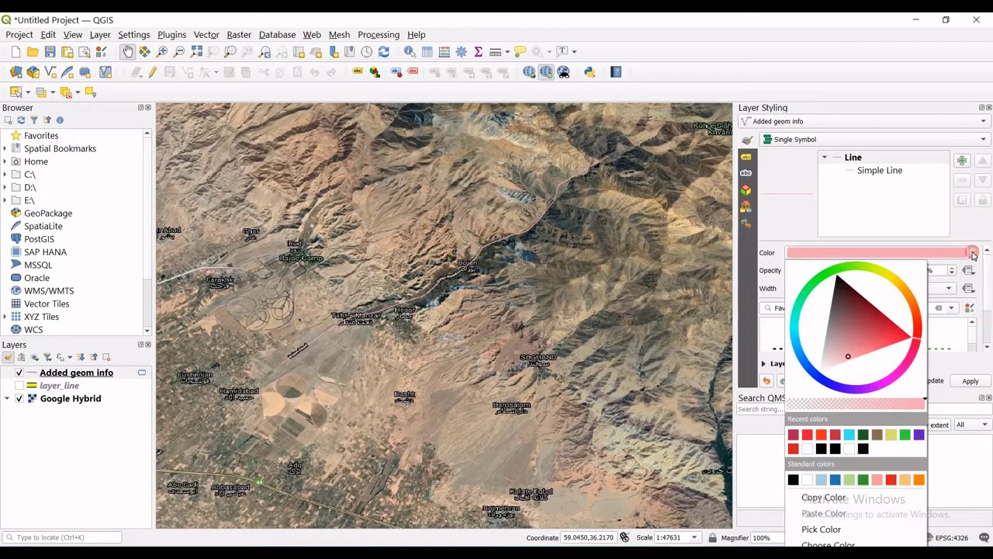
click(849, 279)
click(867, 270)
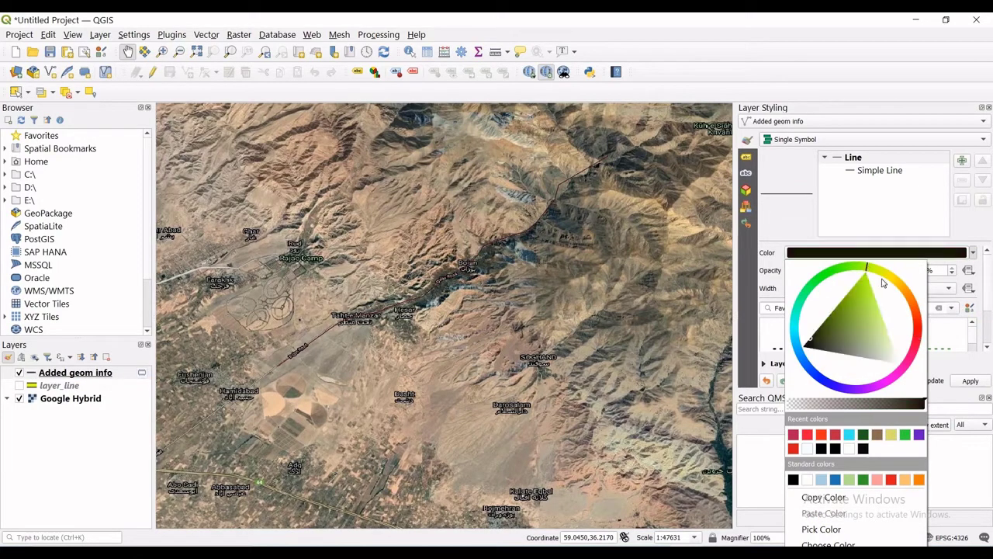
click(886, 259)
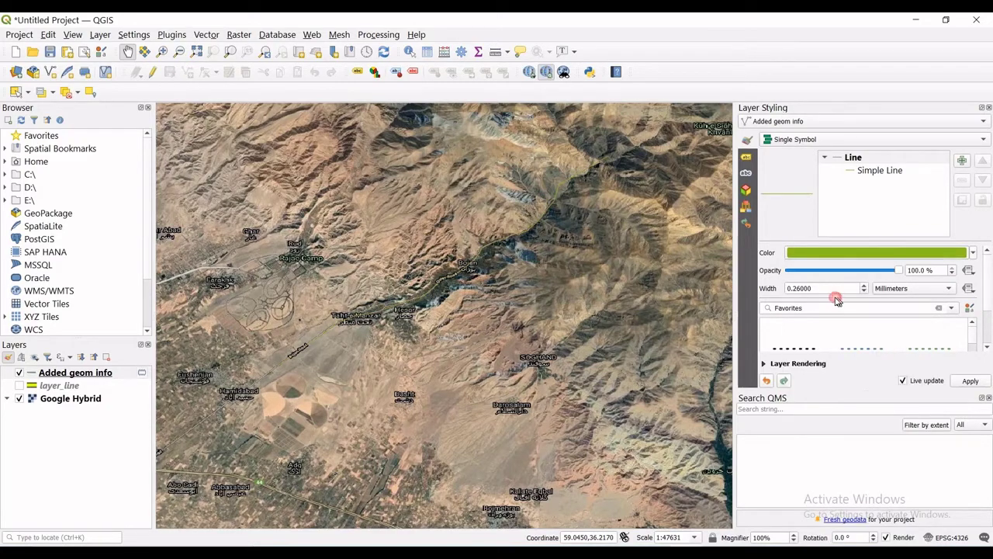
click(864, 285)
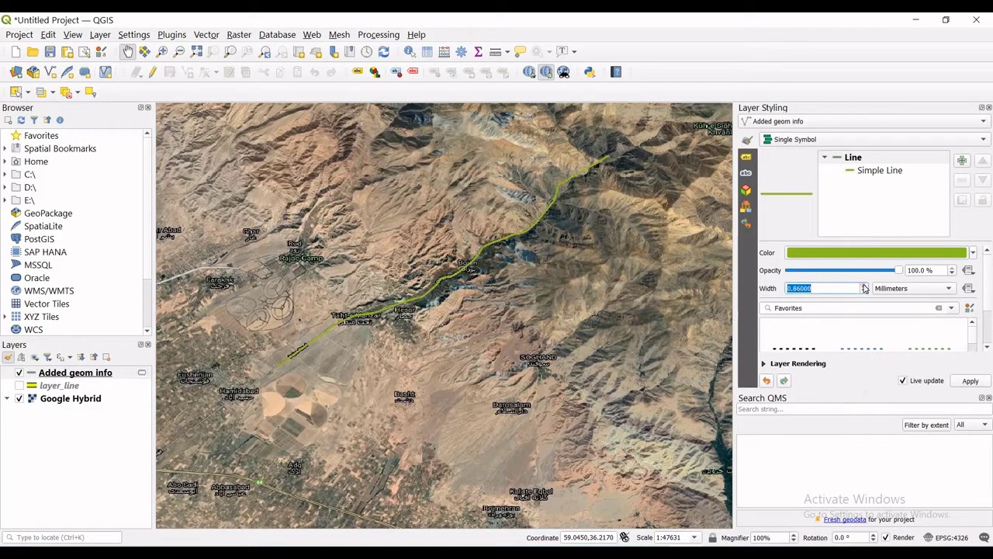
drag(380, 357, 354, 360)
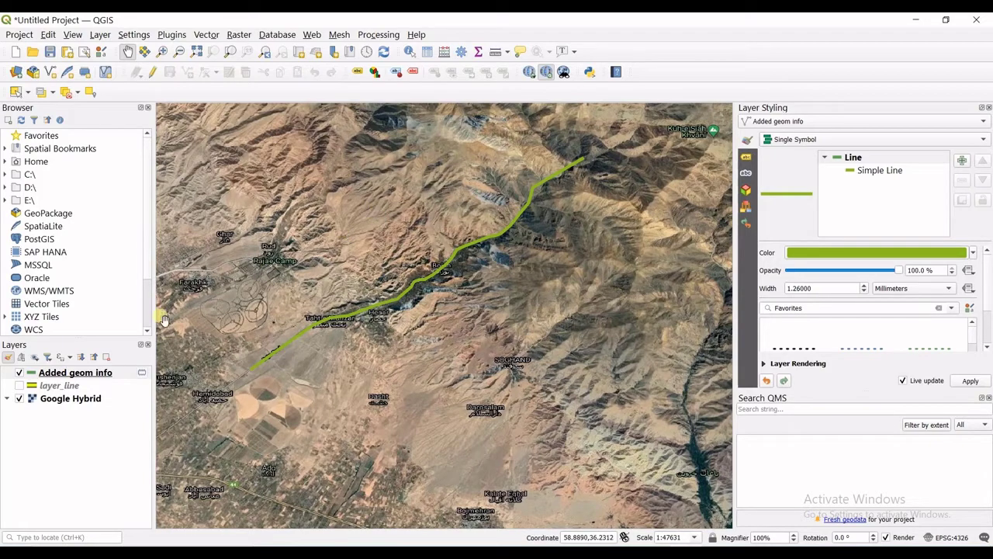
click(89, 376)
- Open the Added geom info layer properties at the Labels page
right_click(89, 376)
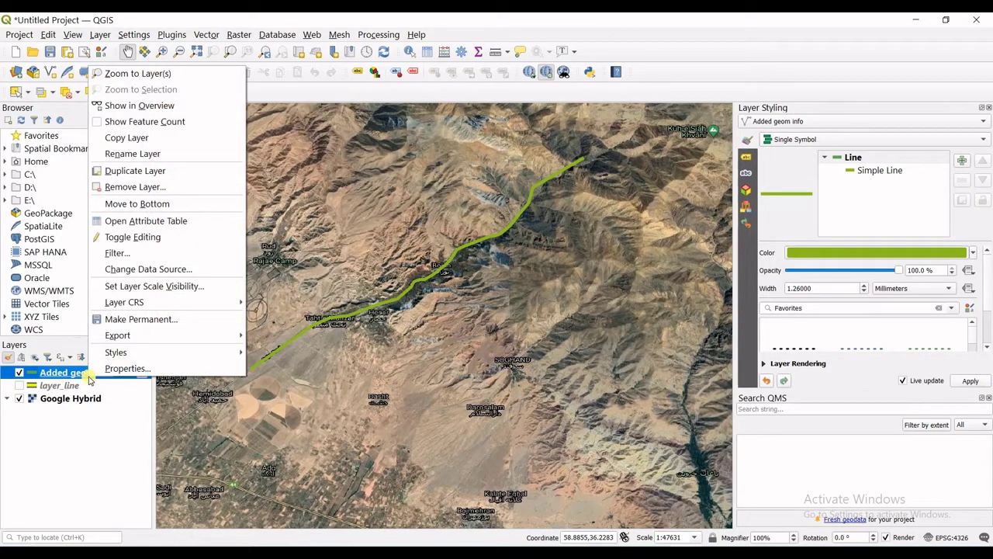
click(98, 368)
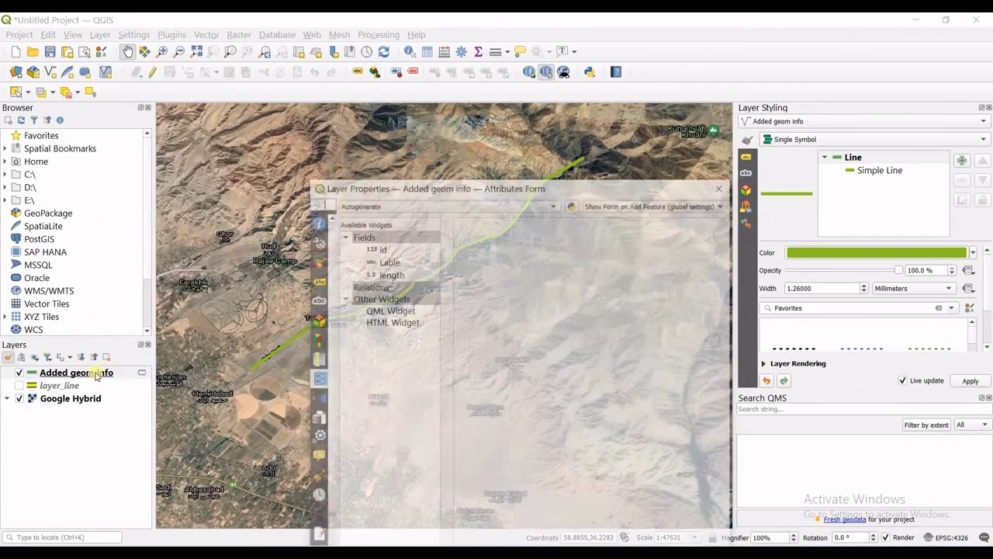
drag(448, 187, 408, 106)
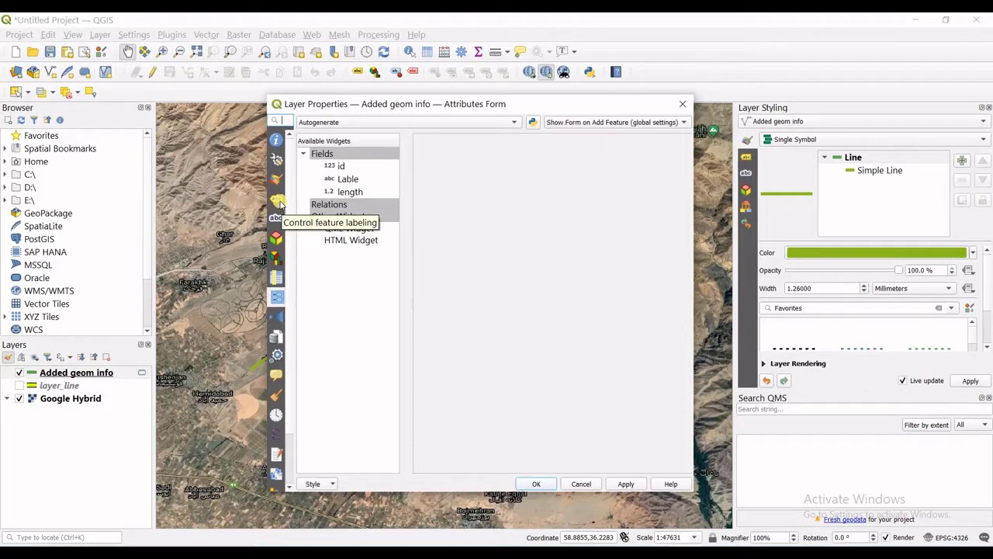
click(278, 202)
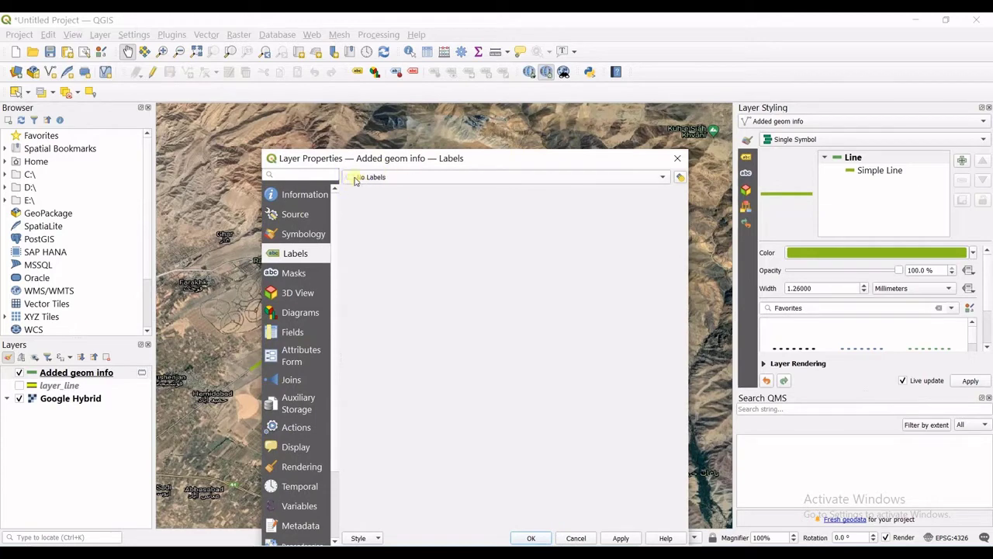
- Switch labelling from No Labels to Single Labels using the Lable field
click(663, 183)
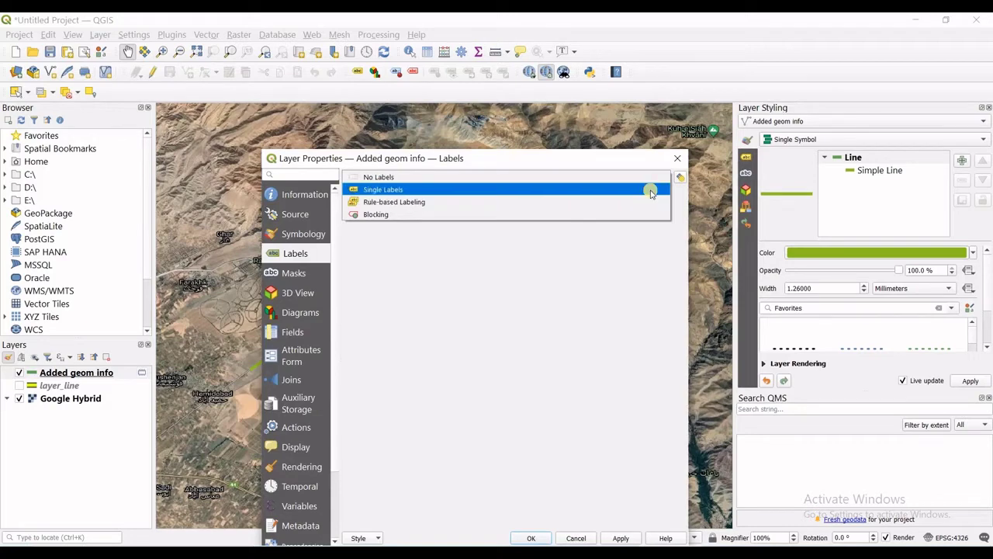
click(650, 191)
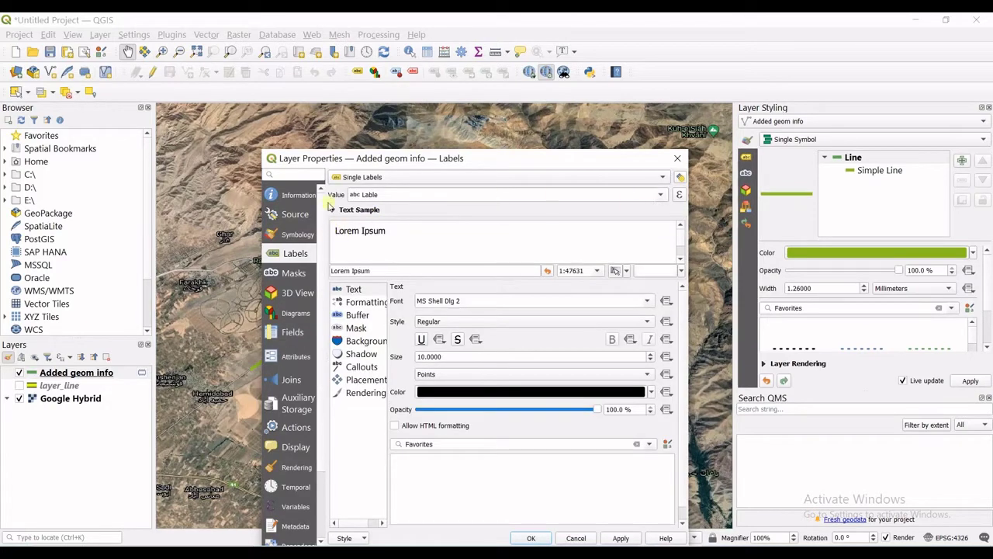
click(661, 195)
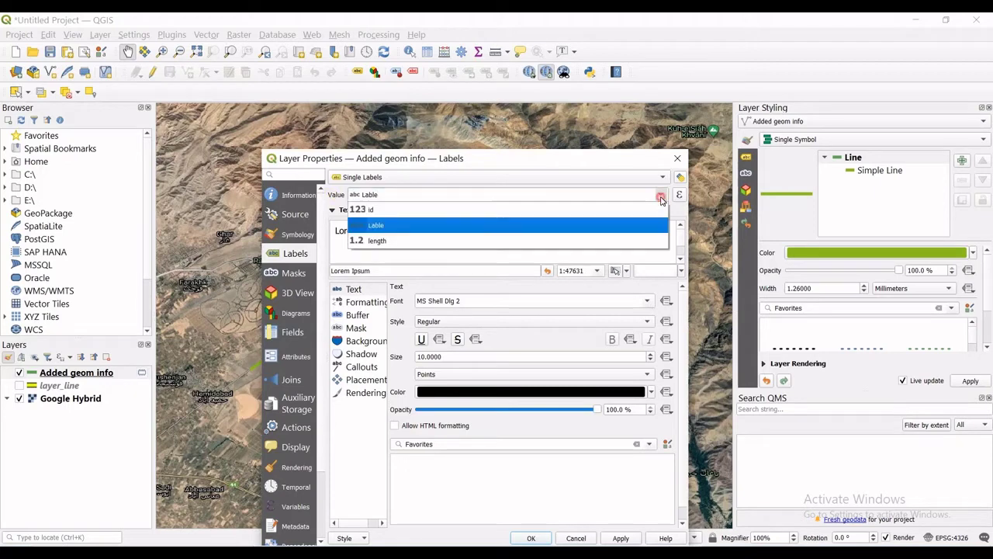
click(413, 224)
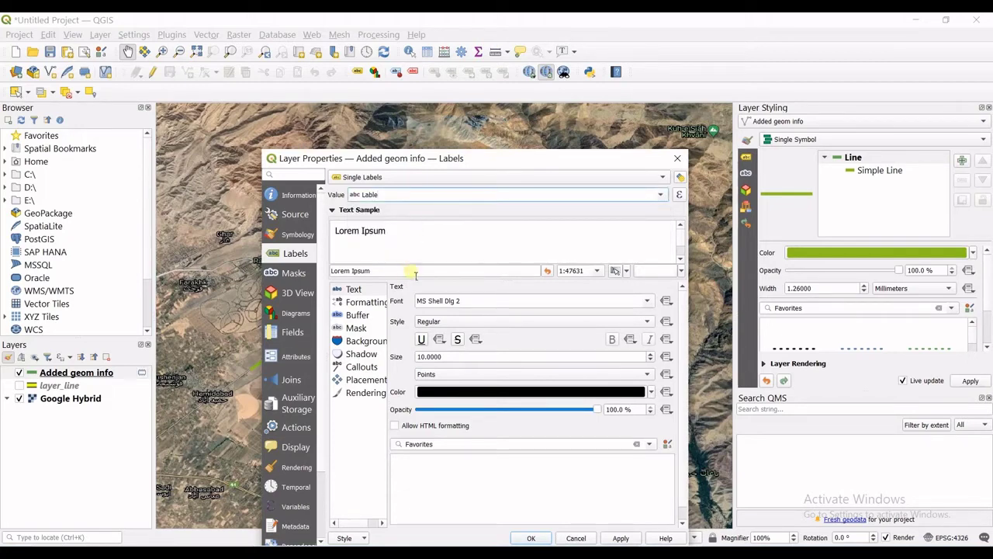
click(377, 233)
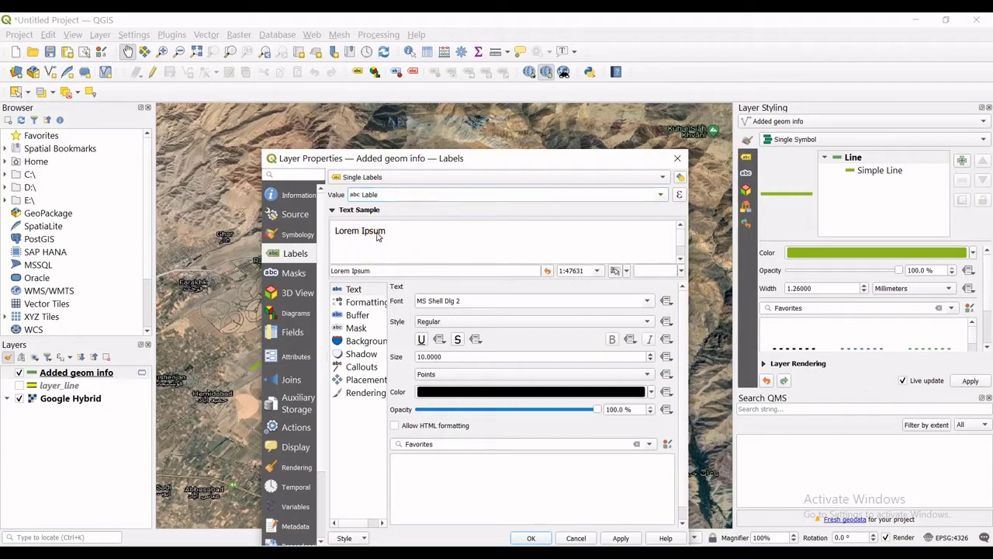
click(547, 270)
click(332, 210)
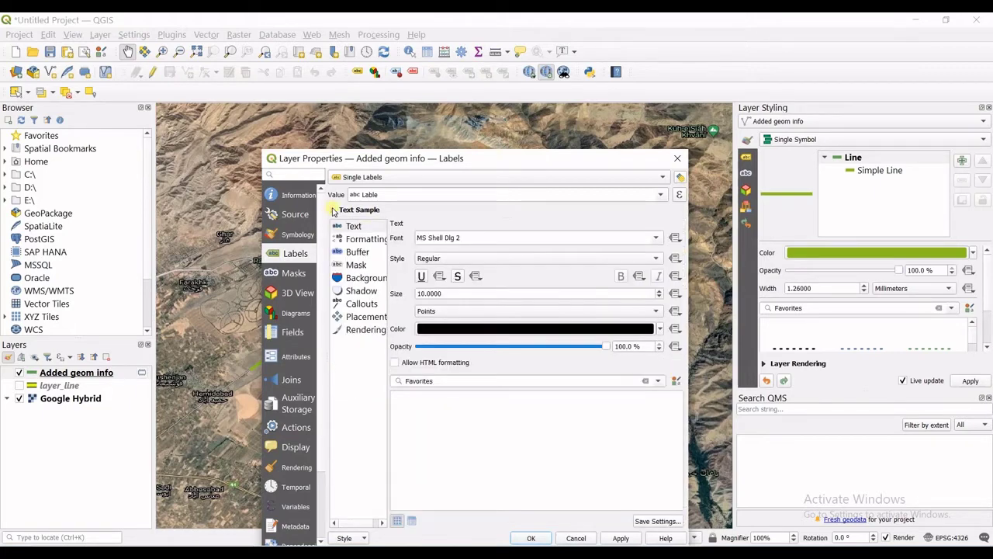
click(332, 210)
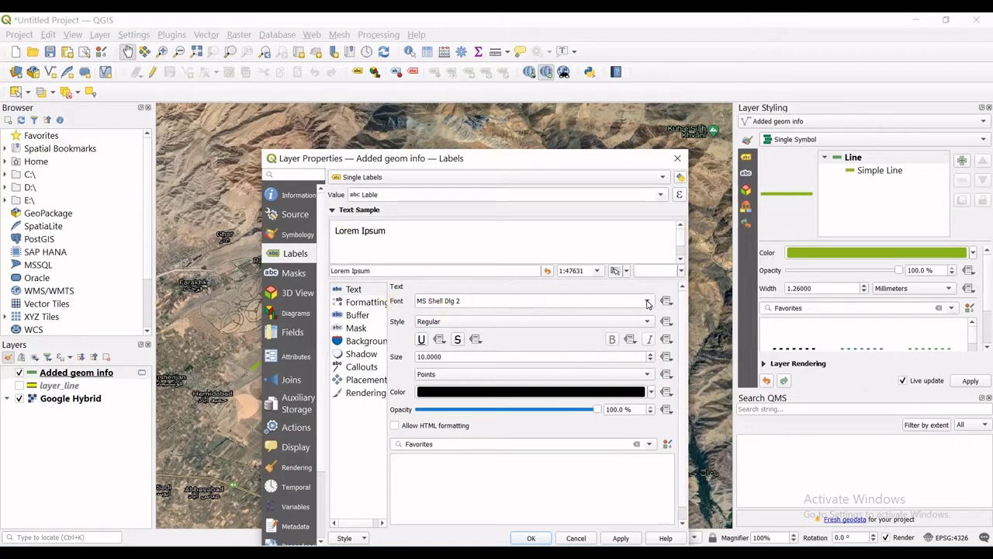
- Set the label font to MRT_Titr Cow Regular with no underline or strikethrough
click(500, 304)
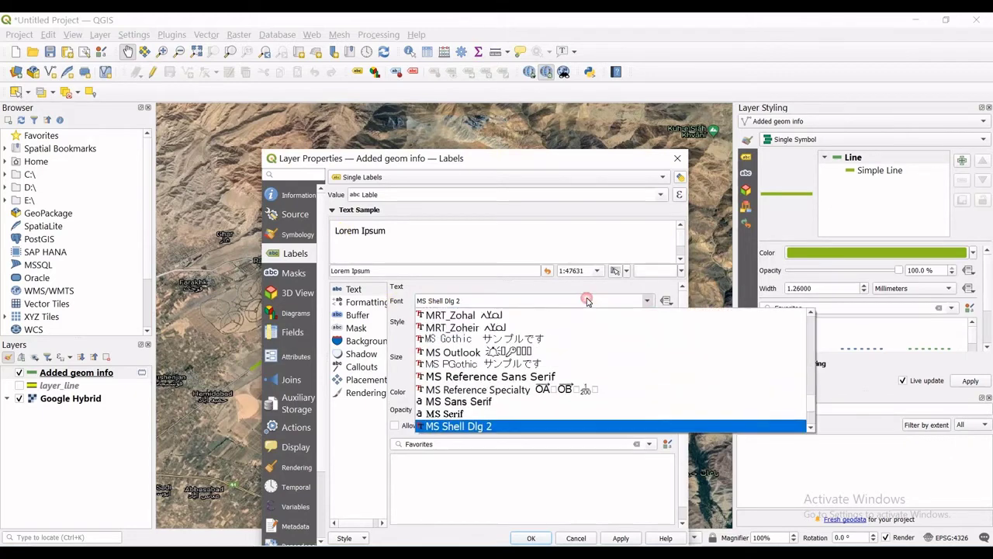
click(489, 401)
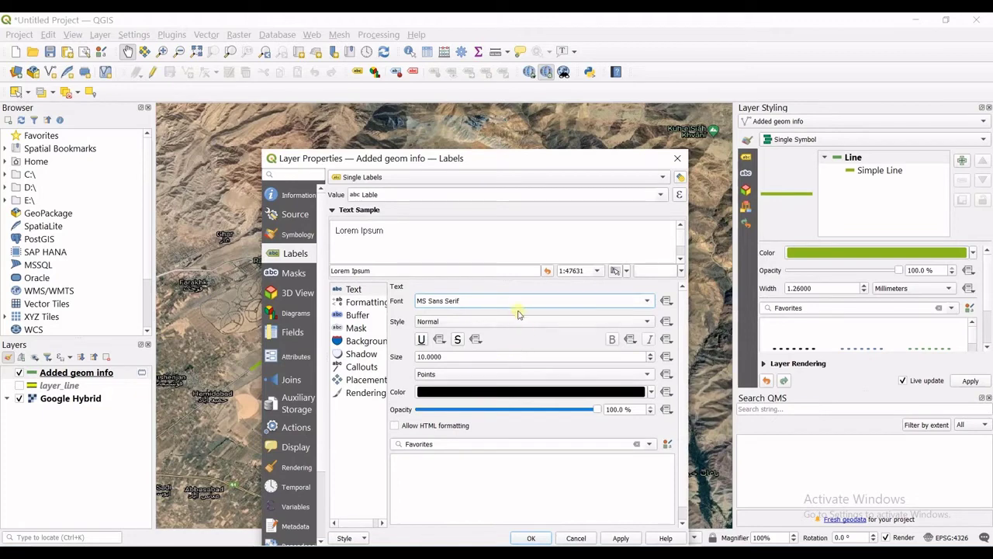
click(656, 301)
scroll(699, 355, up, 5)
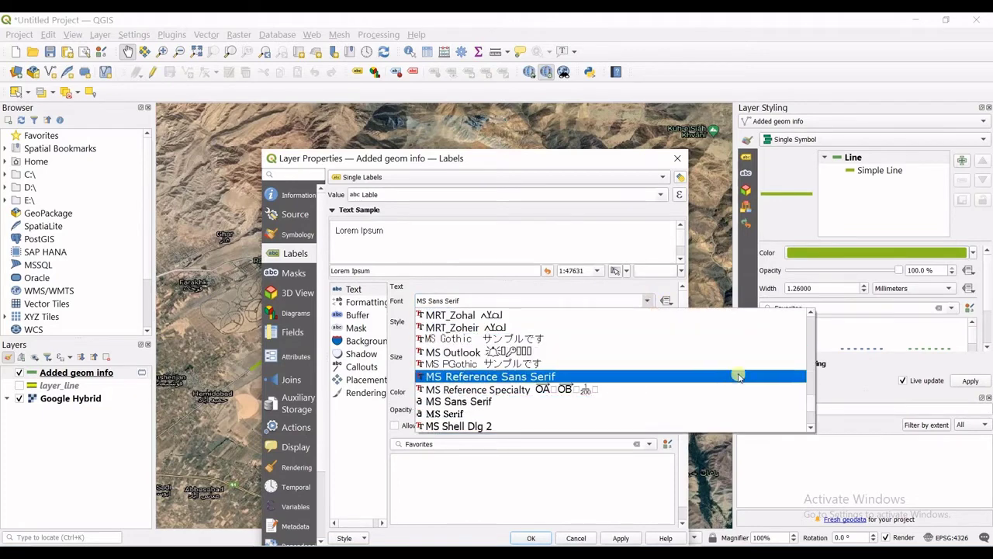
scroll(699, 356, up, 3)
click(621, 326)
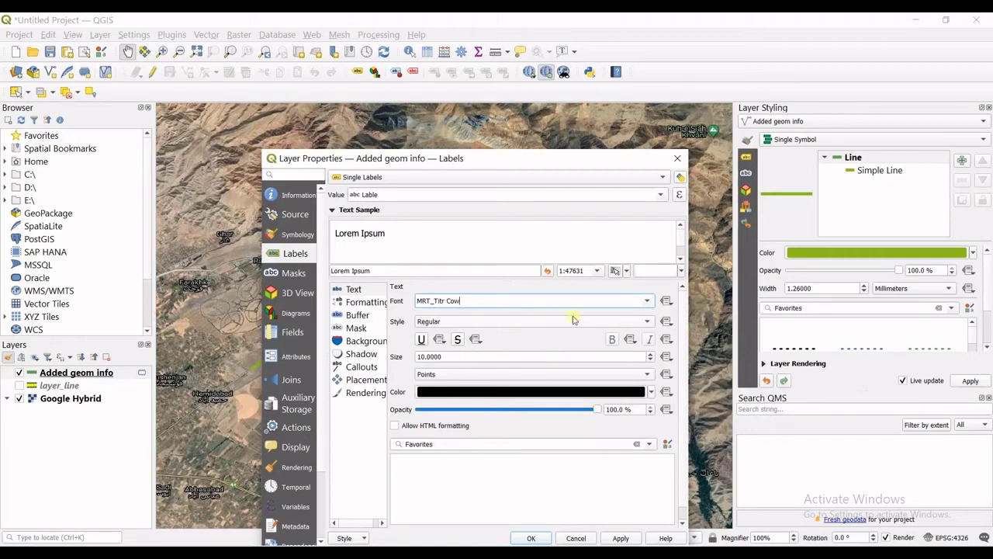
click(651, 322)
click(648, 320)
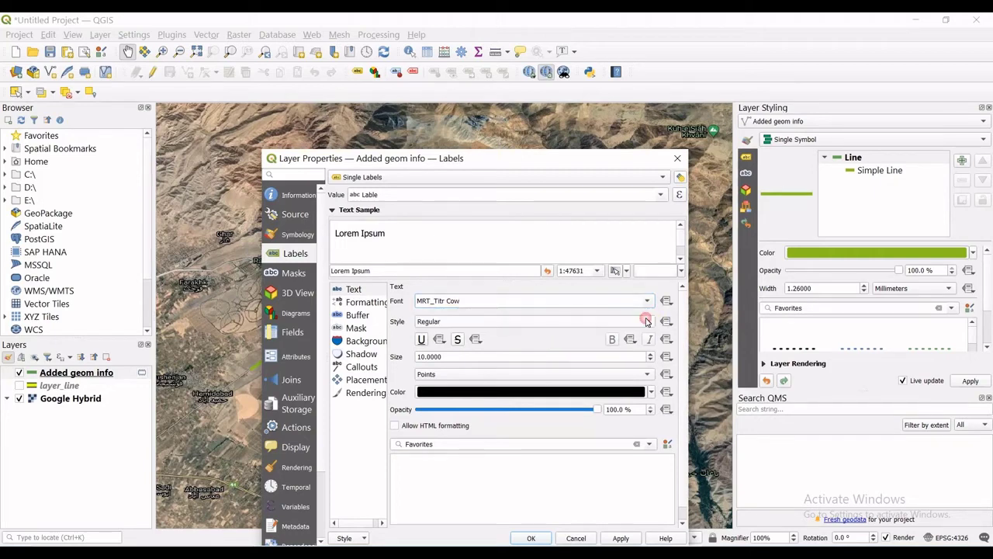
click(422, 340)
click(458, 341)
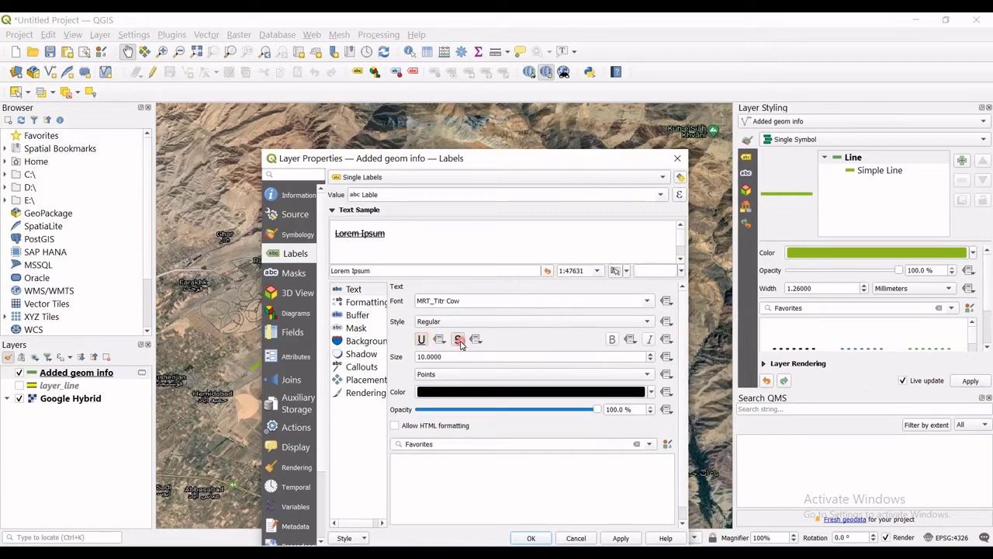
click(460, 343)
click(423, 342)
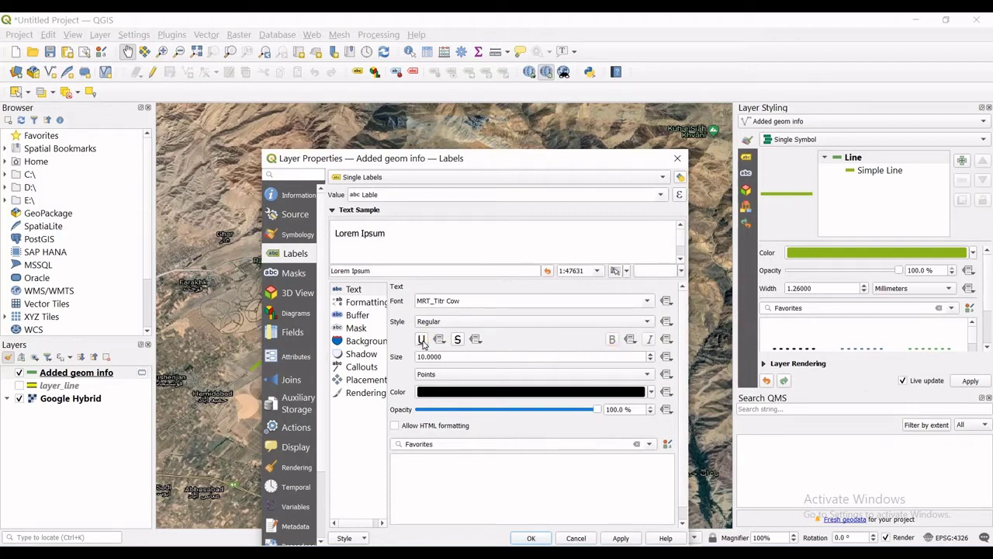
- Make the labels 18 points and red
click(650, 354)
click(651, 354)
click(650, 354)
click(650, 353)
click(650, 354)
click(650, 354)
click(651, 354)
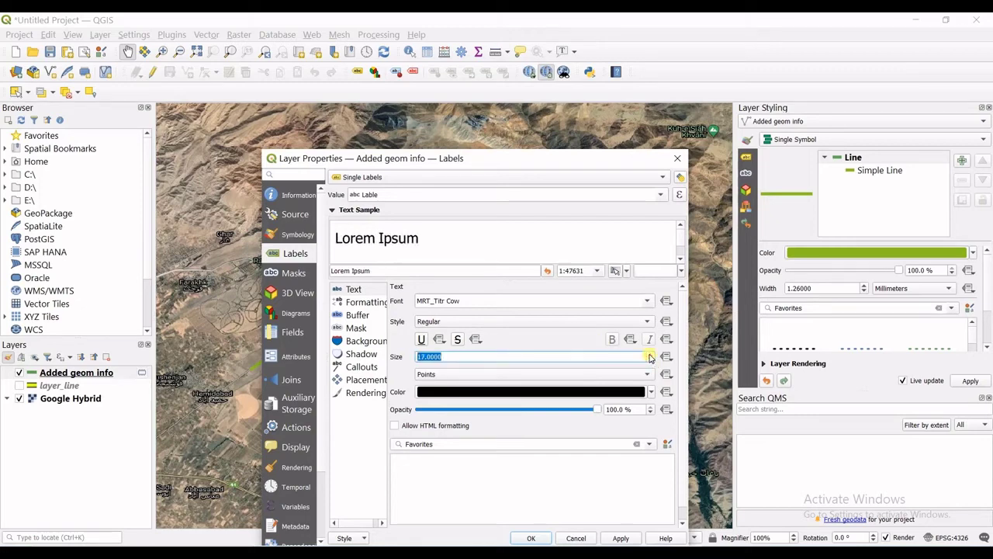
click(651, 355)
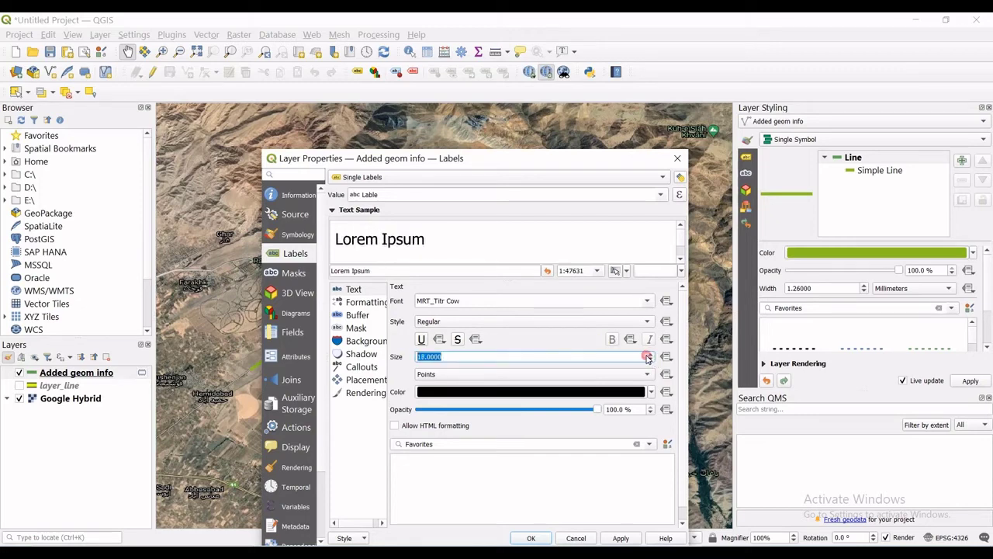
click(651, 392)
click(507, 361)
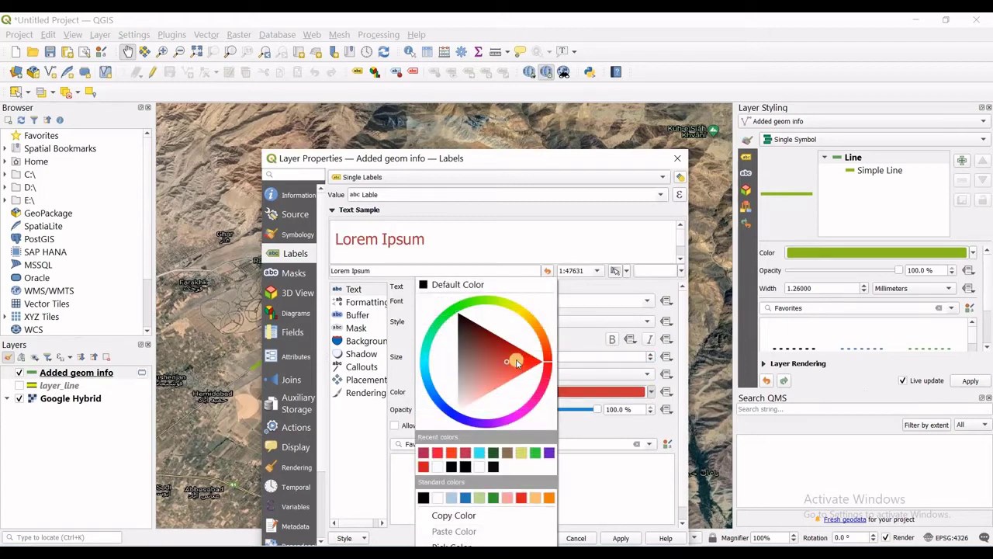
mouse_move(518, 362)
mouse_down()
mouse_move(497, 343)
mouse_move(521, 353)
mouse_move(517, 367)
mouse_up()
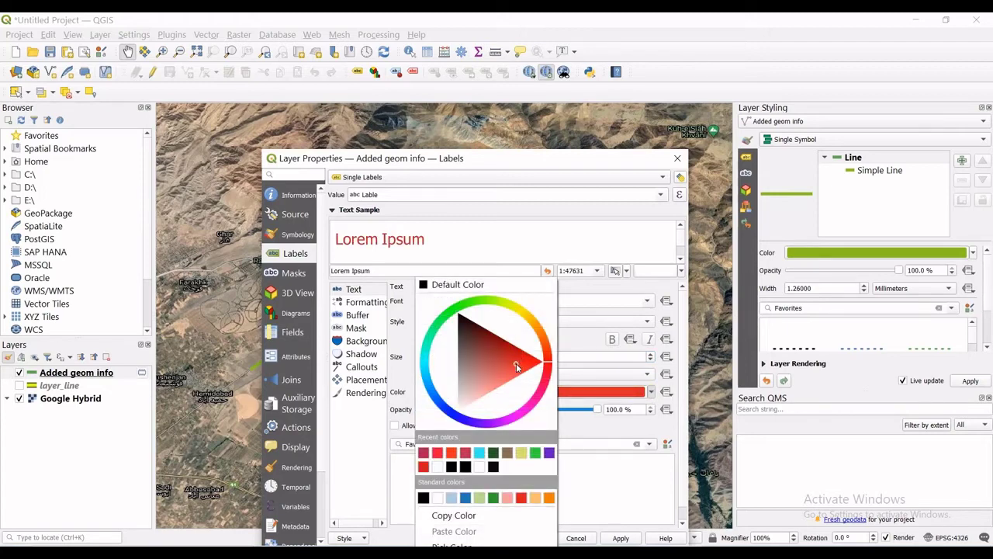
click(586, 370)
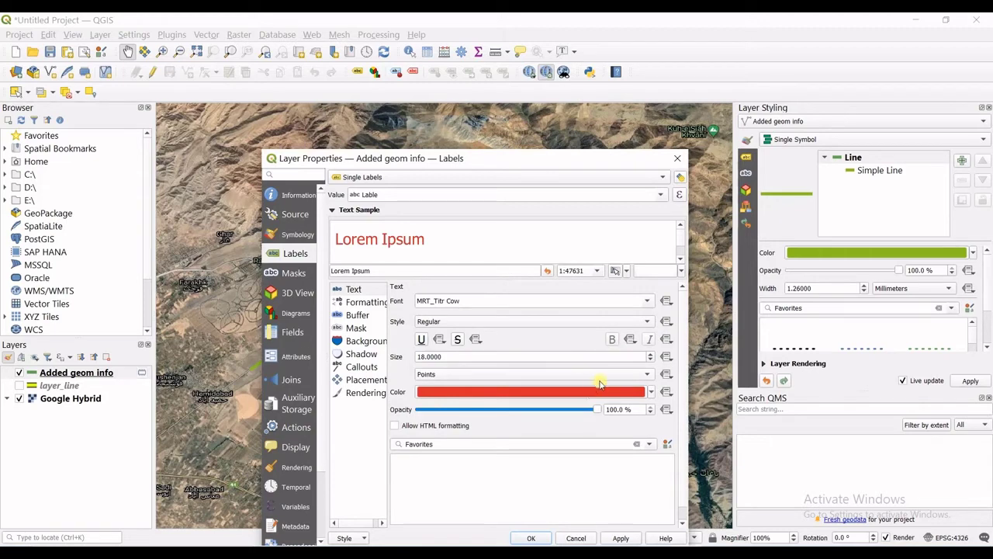
click(597, 371)
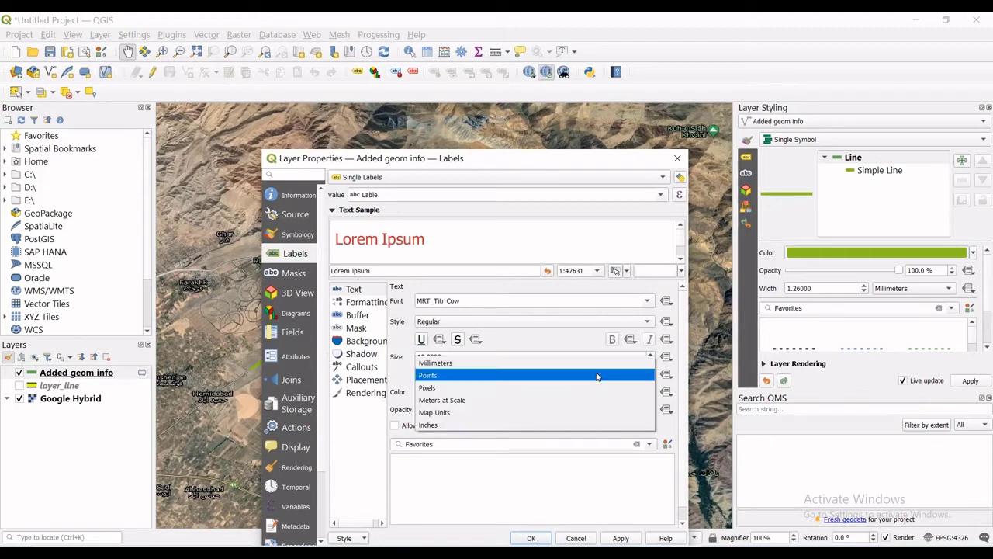
click(596, 374)
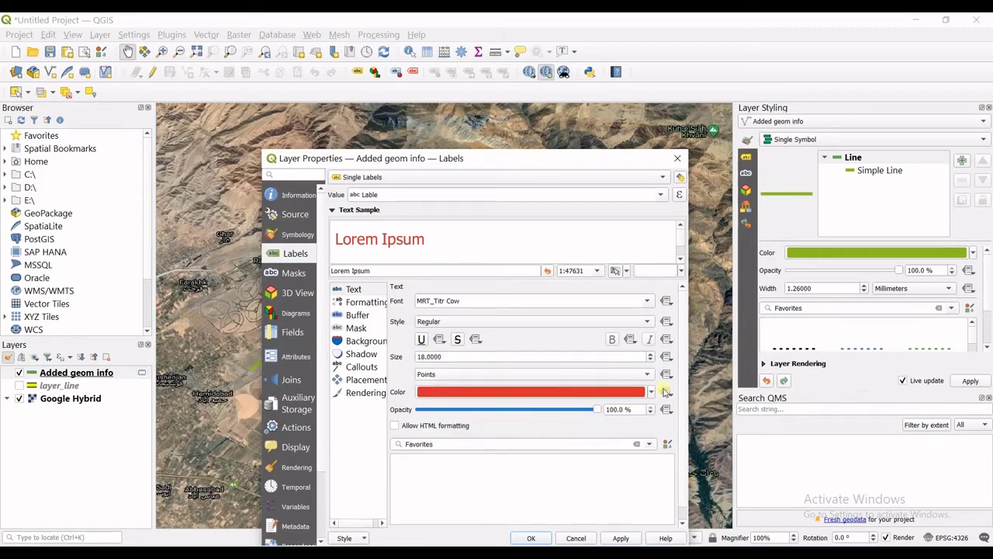
drag(560, 155, 535, 398)
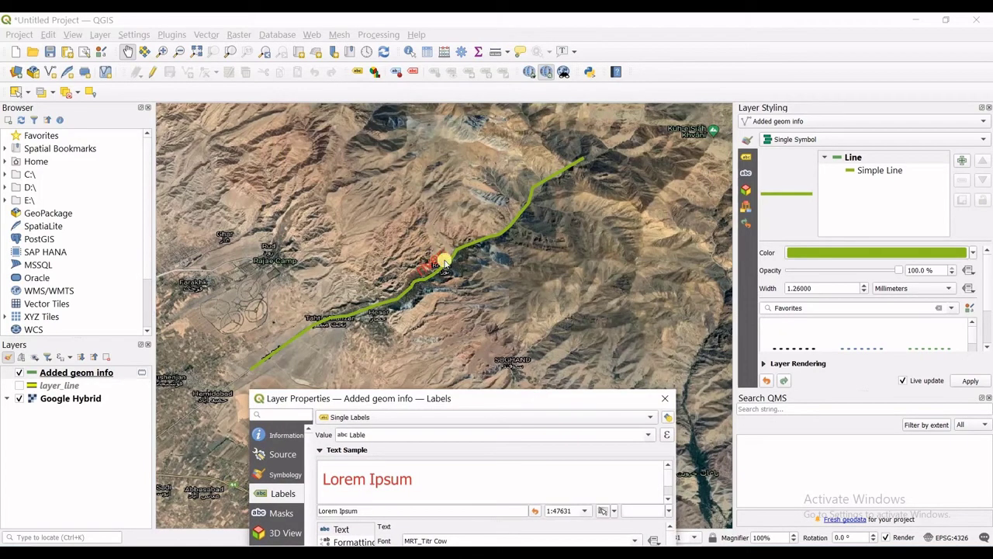
- Confirm the label settings with OK and zoom in and out to check the red river label
click(665, 398)
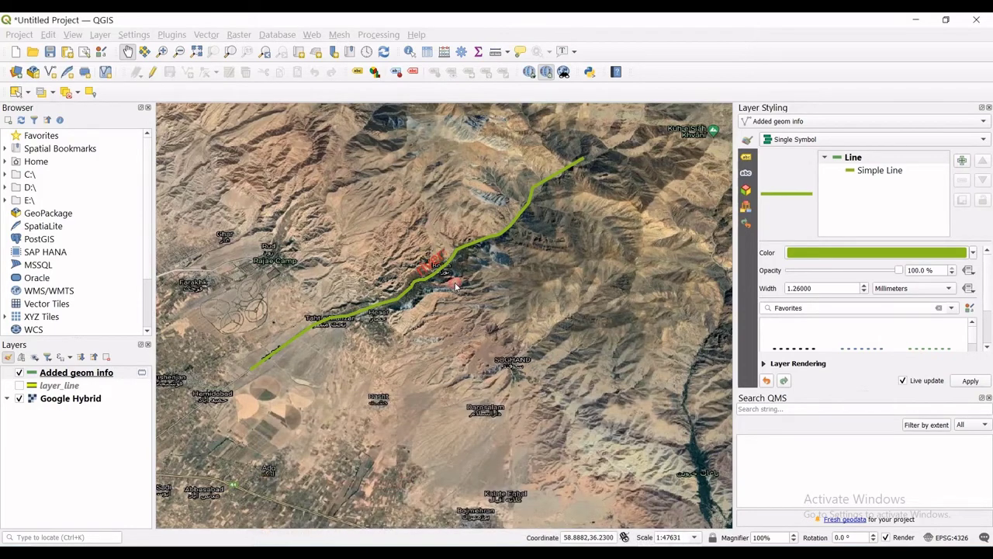
scroll(426, 268, up, 2)
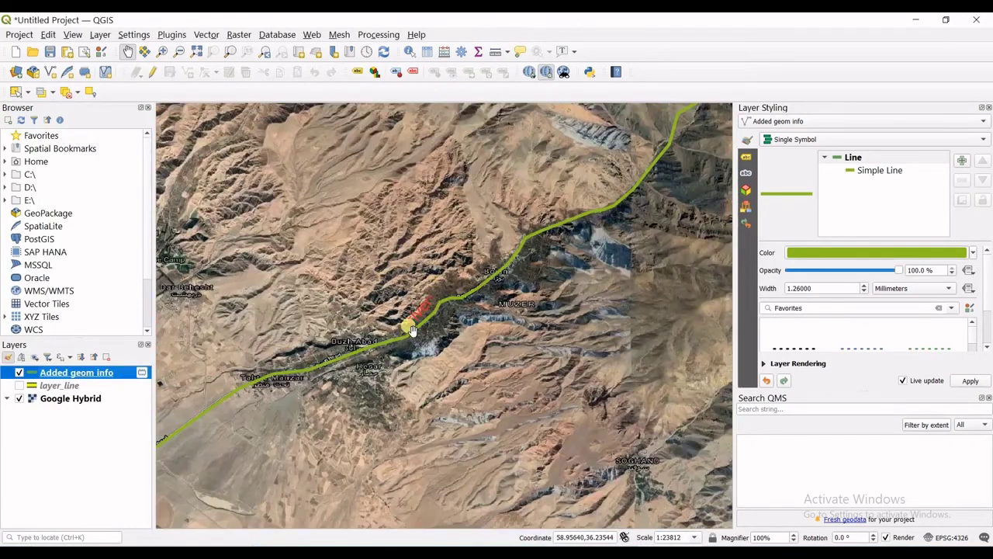
scroll(408, 326, up, 2)
scroll(427, 325, down, 4)
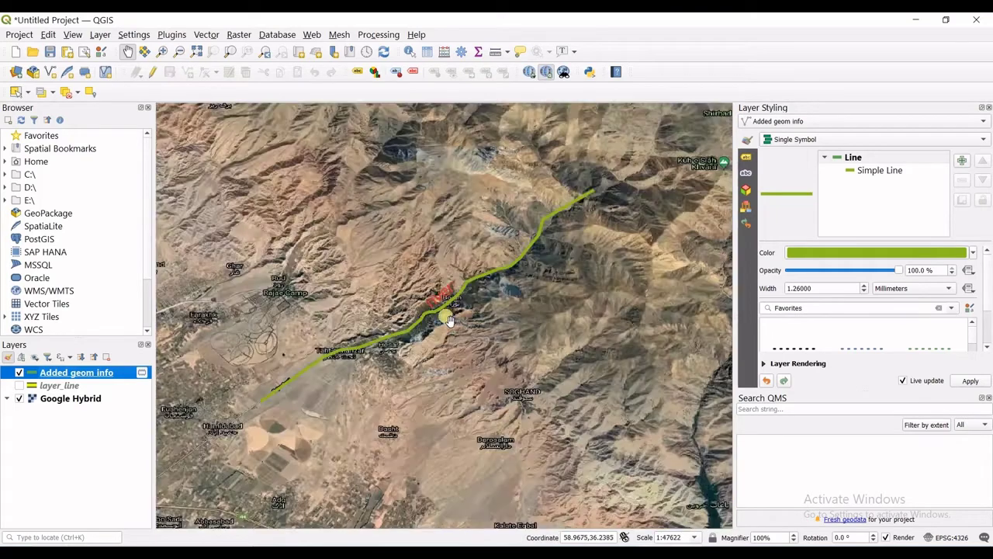
scroll(366, 339, down, 1)
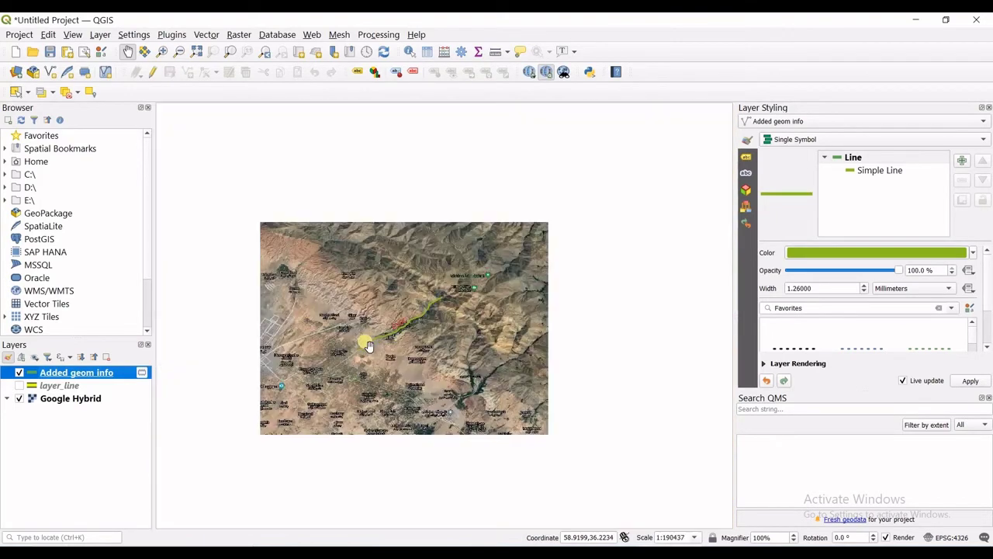